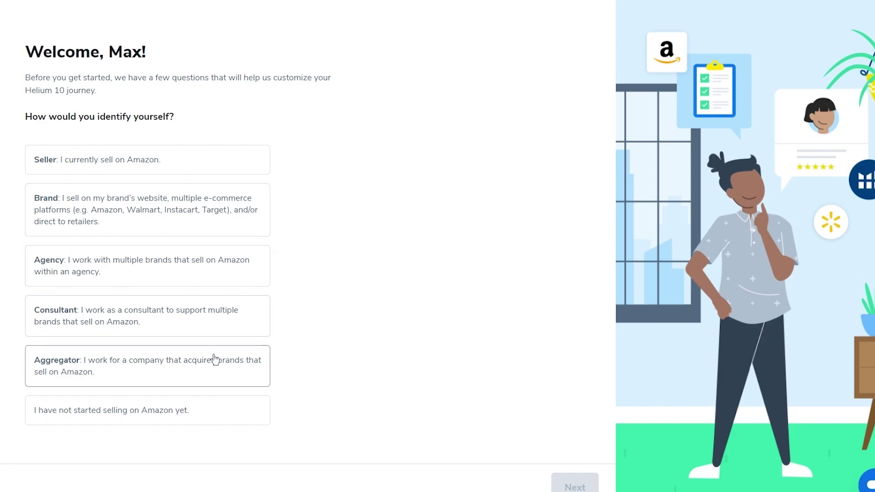
Finish onboarding as someone who has not started selling on Amazon, declining the Platinum upgrade and multi-factor authentication.
left_click(121, 415)
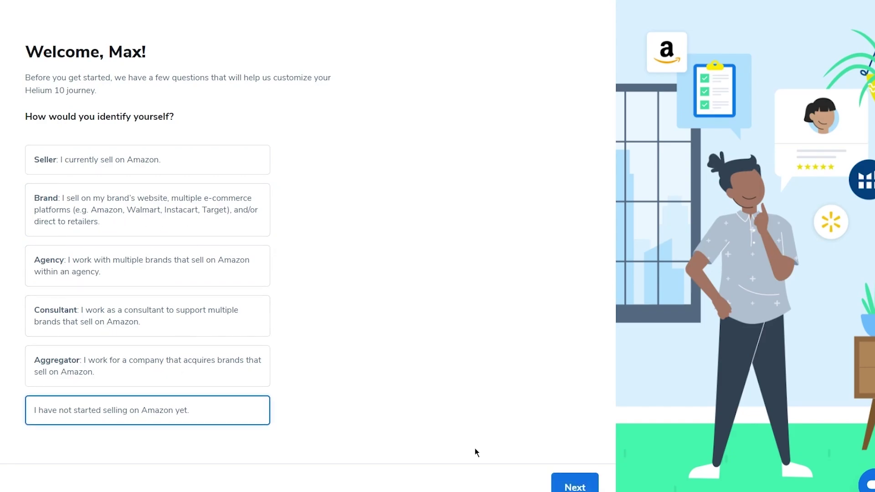
left_click(562, 488)
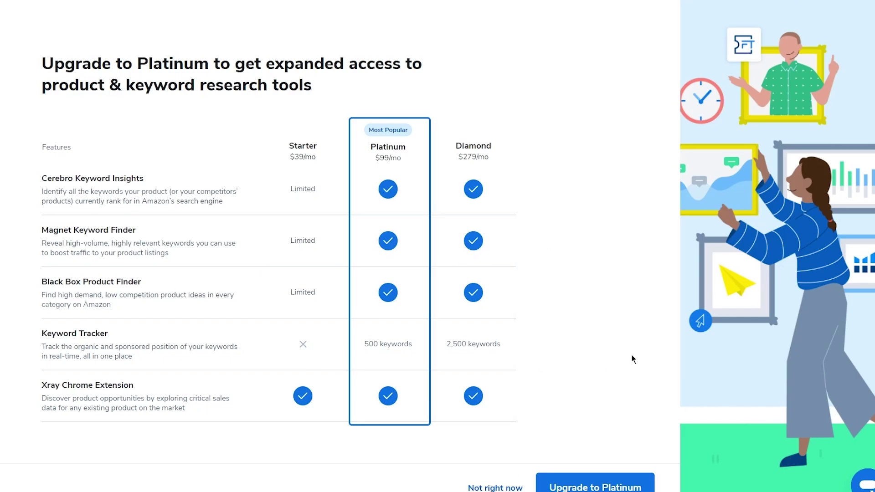
left_click(495, 488)
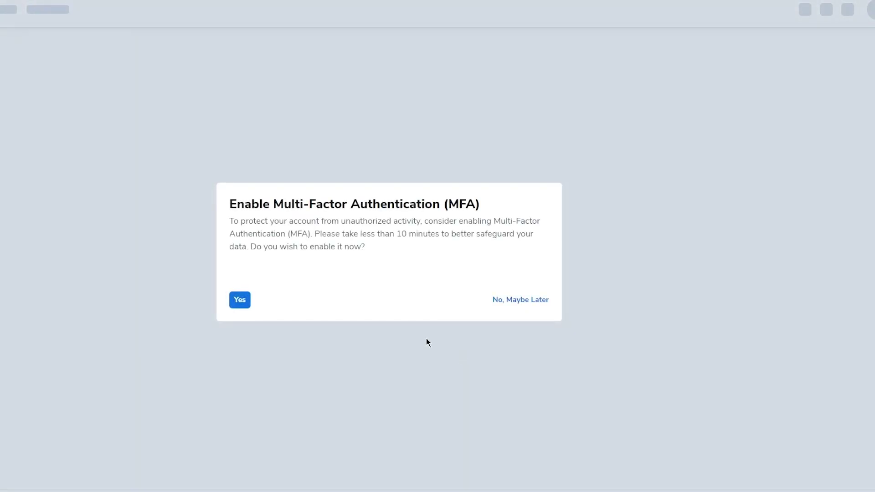
left_click(523, 301)
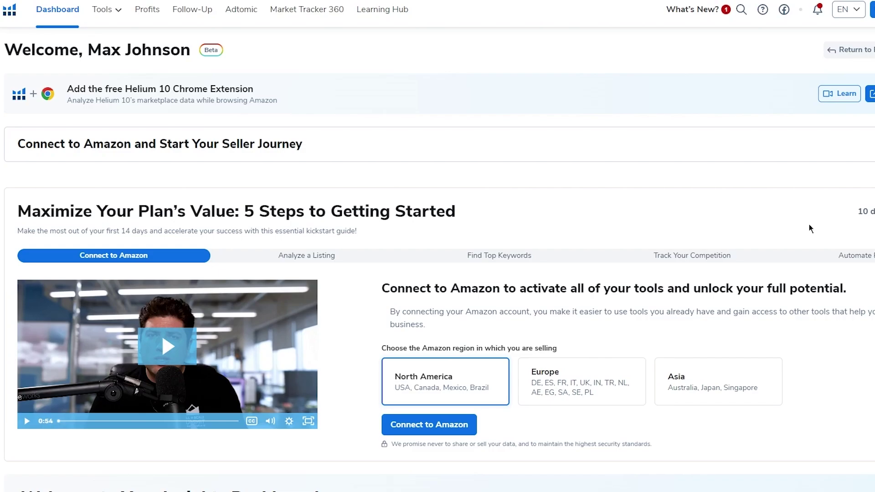
Review the dashboard's getting-started section, sample revenue and insights data, and product keyword table.
scroll(508, 251, "down", 8)
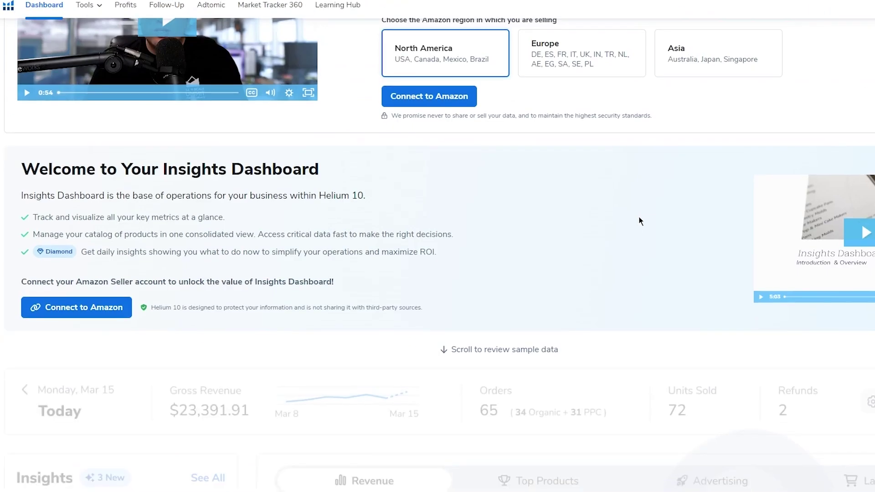
scroll(548, 225, "down", 12)
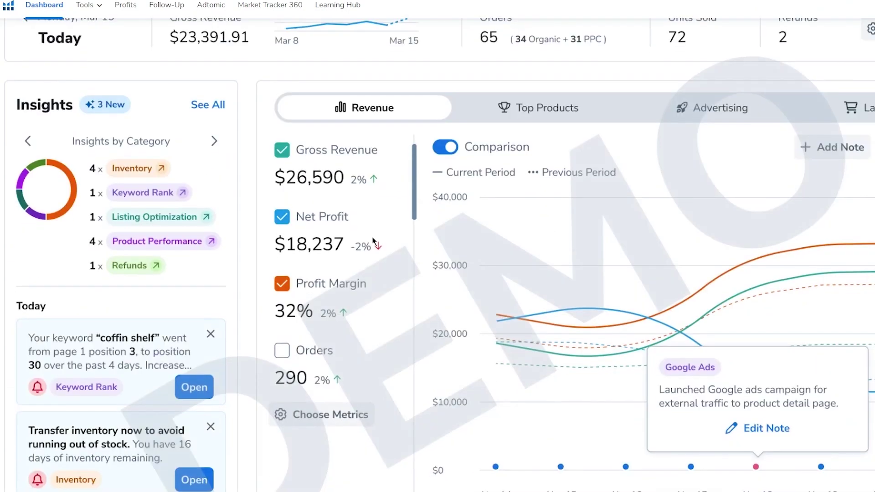
scroll(410, 255, "up", 5)
scroll(397, 263, "up", 15)
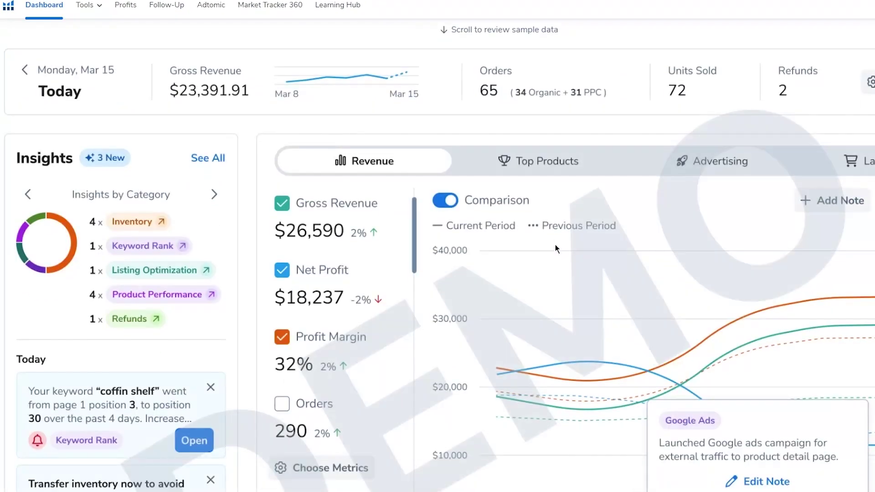
scroll(555, 246, "down", 3)
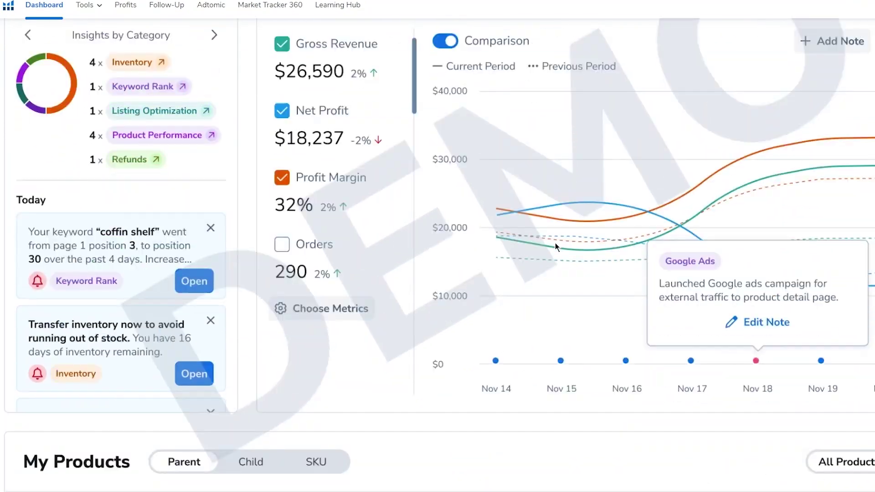
scroll(555, 246, "down", 15)
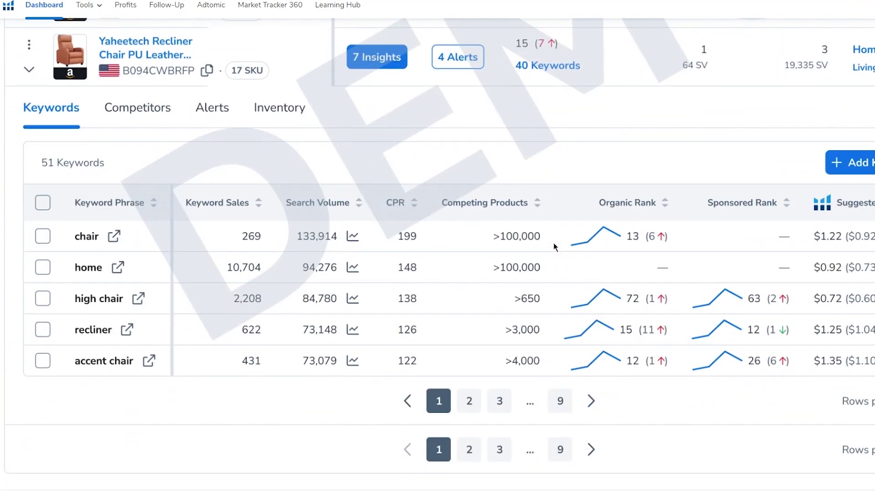
scroll(462, 274, "up", 20)
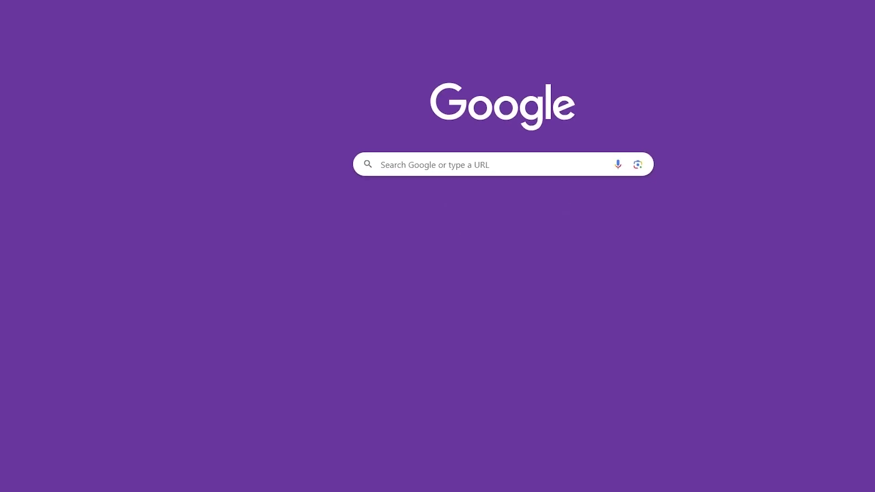
Search Google for amazon and open the Amazon.com website from the results.
type("amaz")
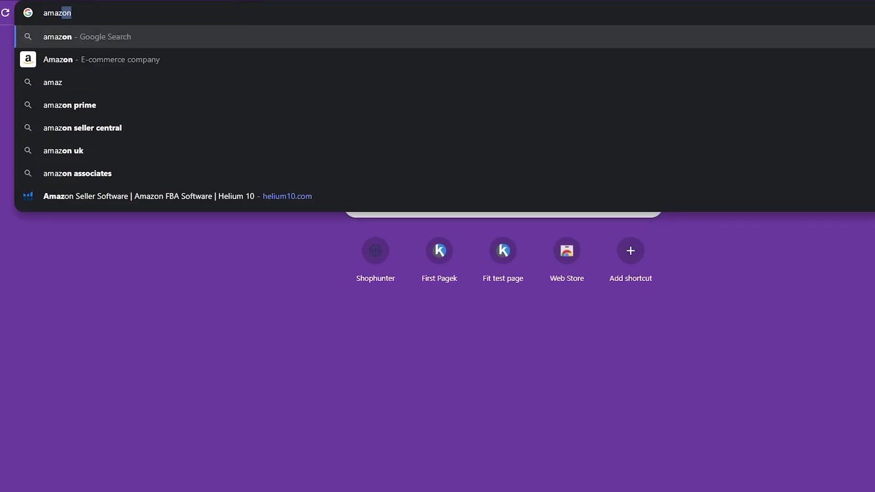
key("Down")
key("Return")
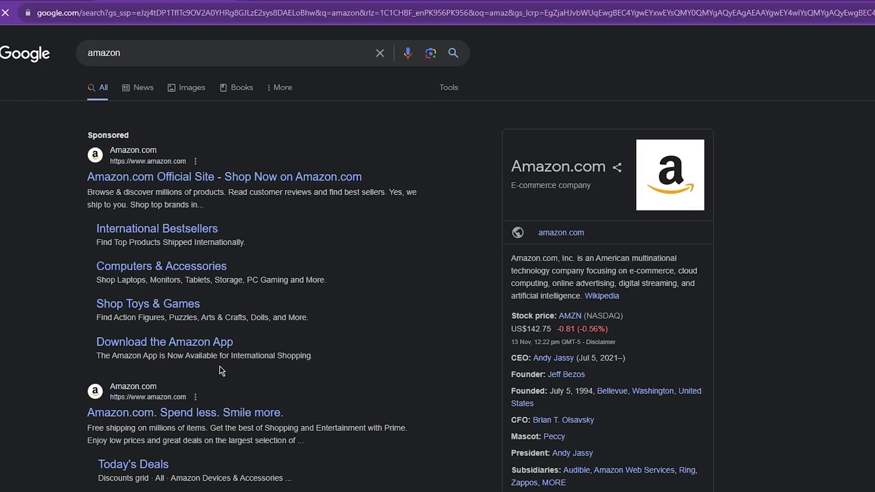
left_click(184, 411)
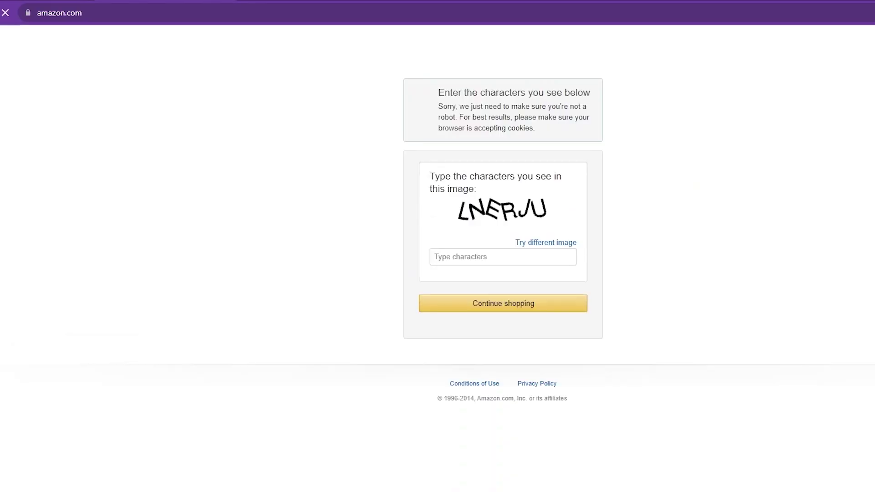
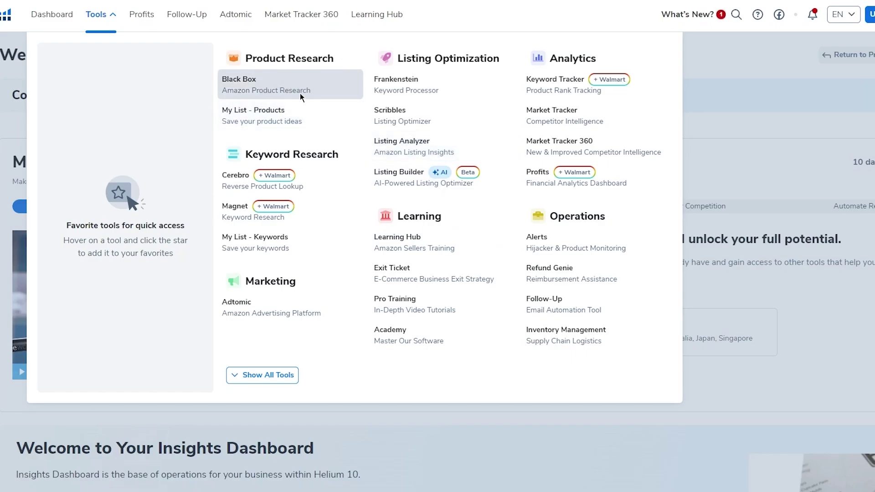
left_click(300, 93)
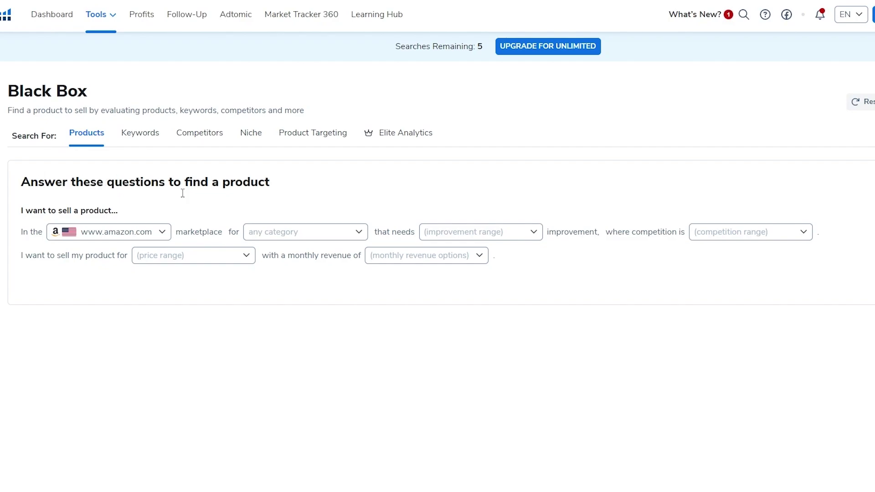
left_click(120, 231)
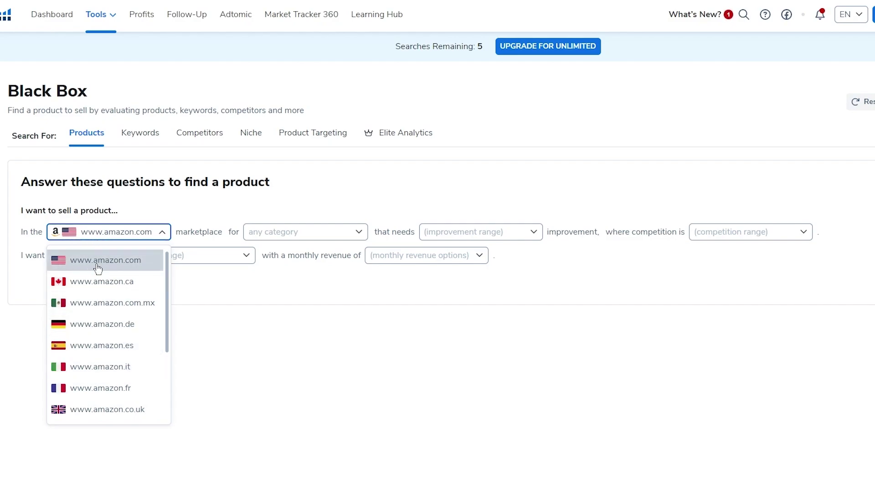
scroll(127, 331, "down", 3)
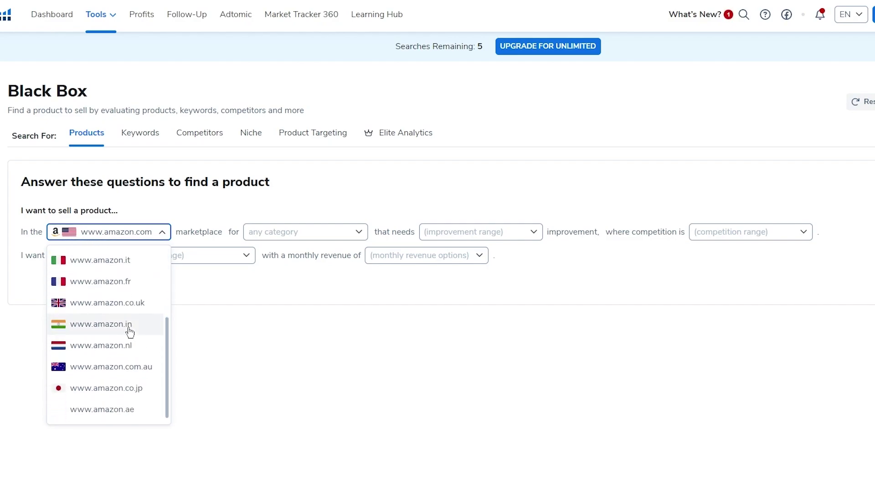
scroll(126, 333, "up", 3)
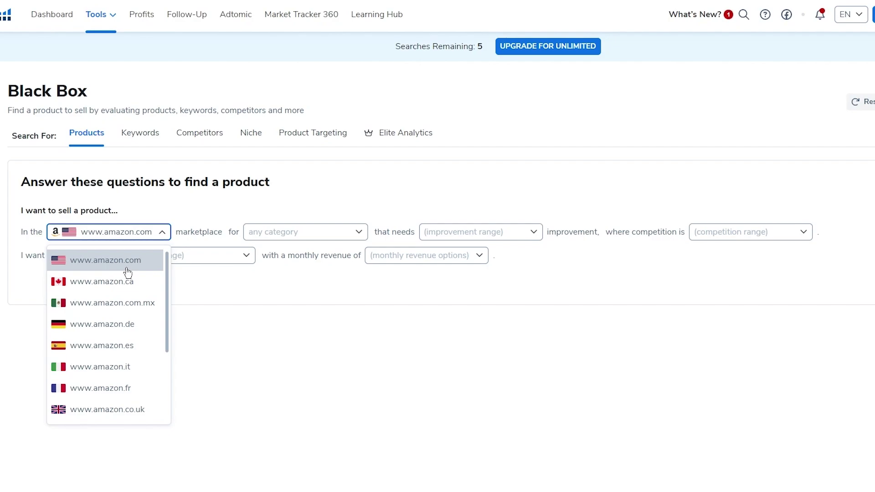
Browse the product categories and choose Clothing, Shoes & Jewelry for the Black Box search.
left_click(291, 231)
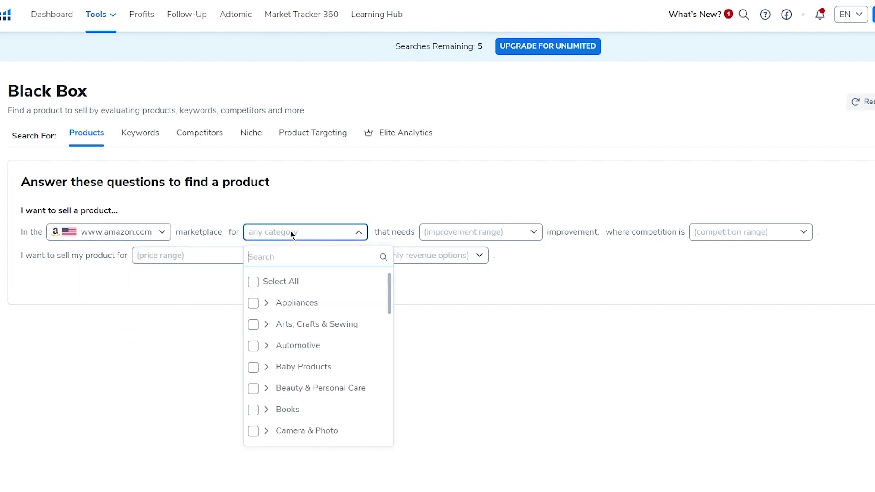
scroll(307, 336, "down", 5)
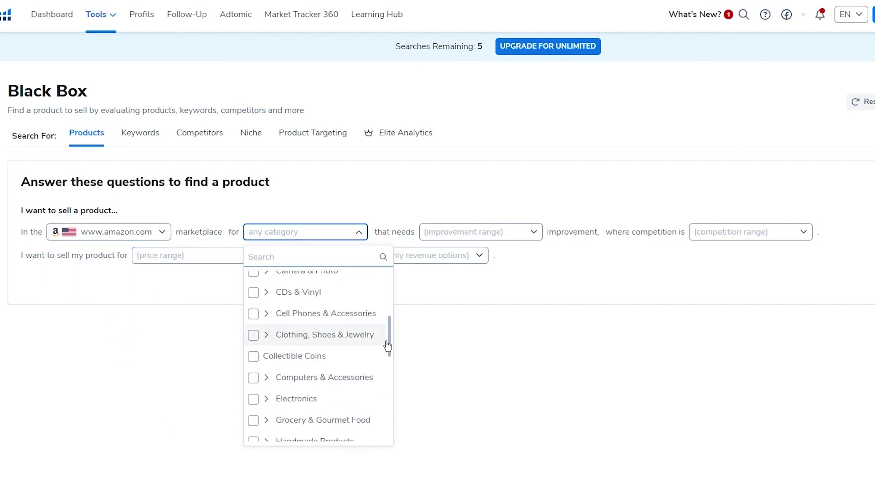
left_click(243, 328)
left_click(291, 231)
scroll(296, 343, "down", 5)
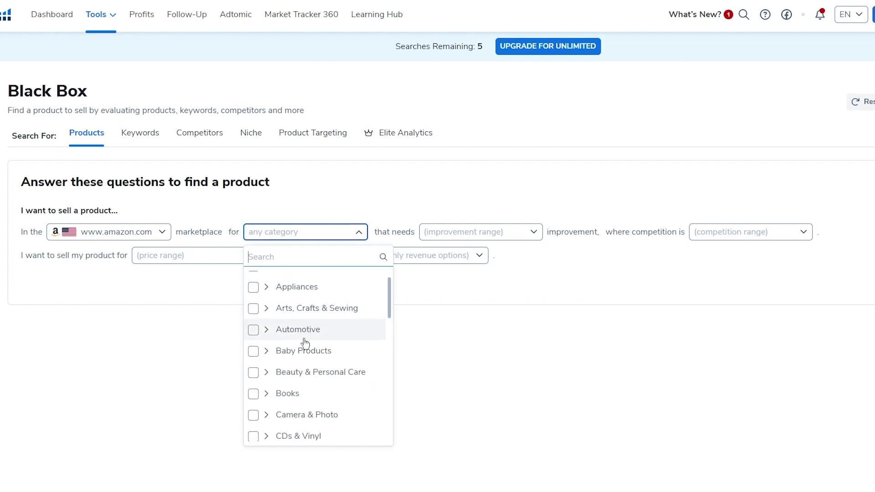
scroll(306, 343, "down", 5)
scroll(322, 361, "up", 4)
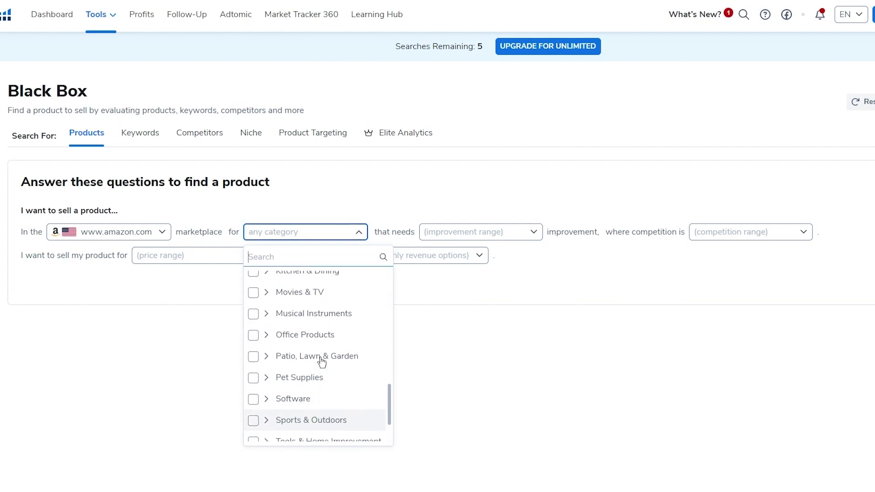
scroll(266, 343, "up", 6)
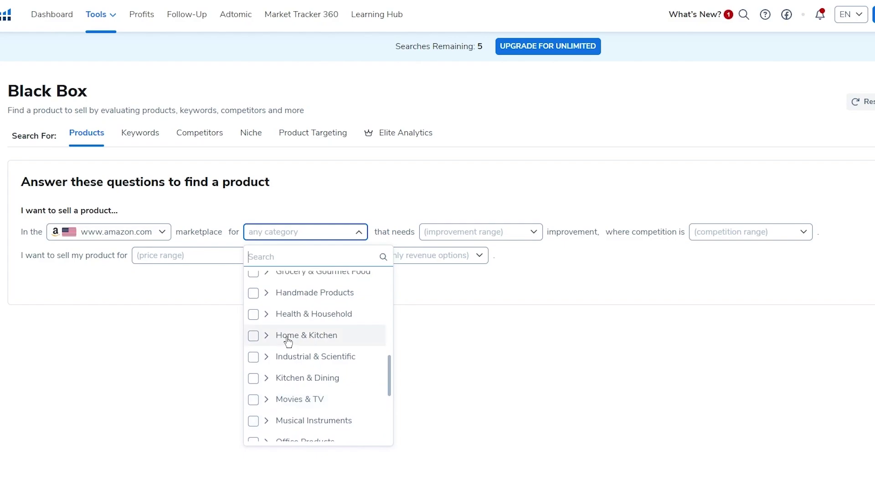
scroll(294, 315, "up", 2)
scroll(319, 332, "down", 4)
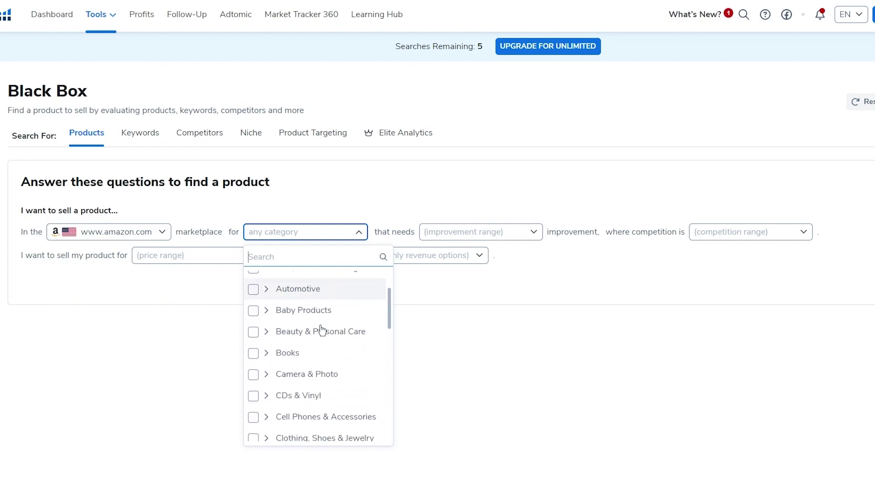
scroll(319, 336, "down", 3)
scroll(317, 306, "up", 2)
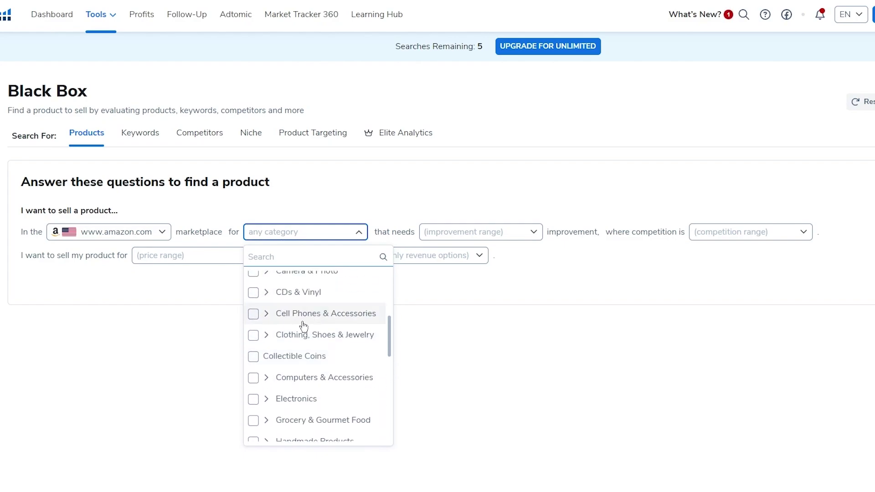
left_click(253, 336)
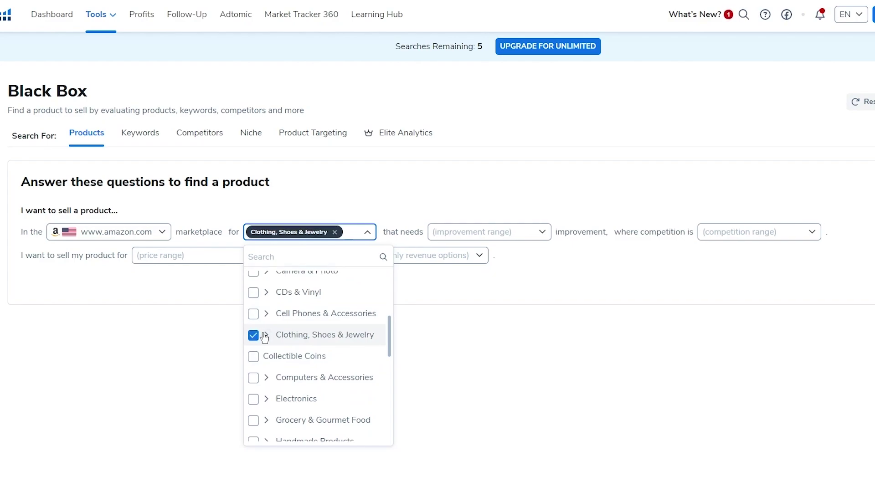
left_click(450, 214)
Set the needed improvement to a little and the competition range to medium.
left_click(478, 236)
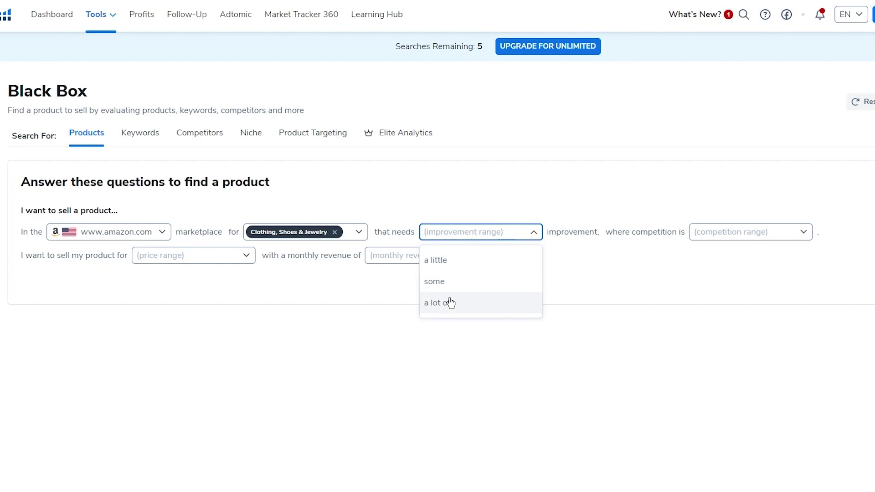
left_click(434, 259)
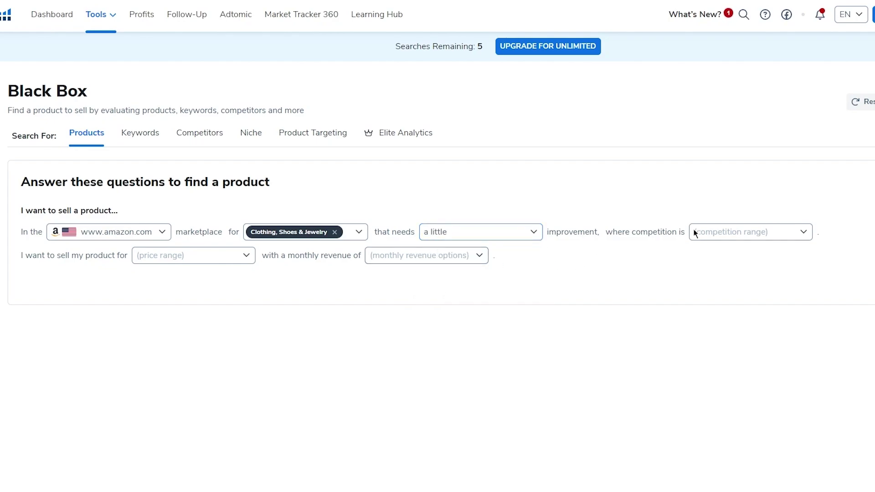
left_click(735, 231)
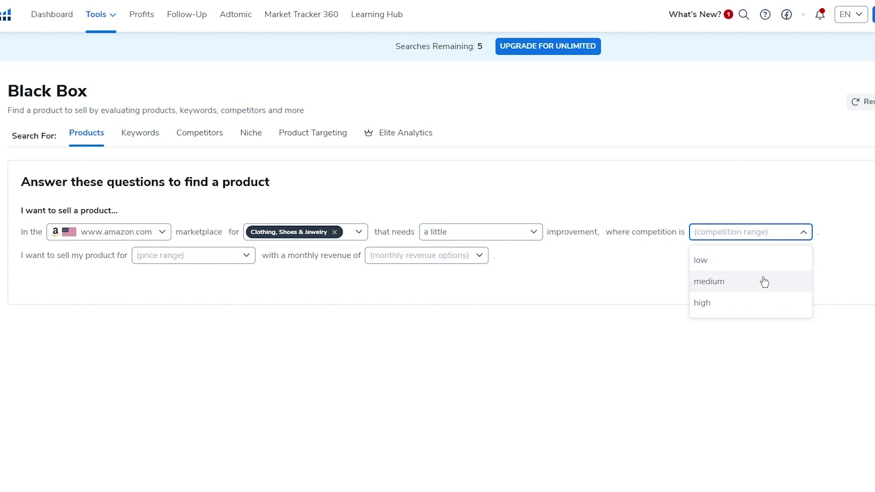
left_click(728, 282)
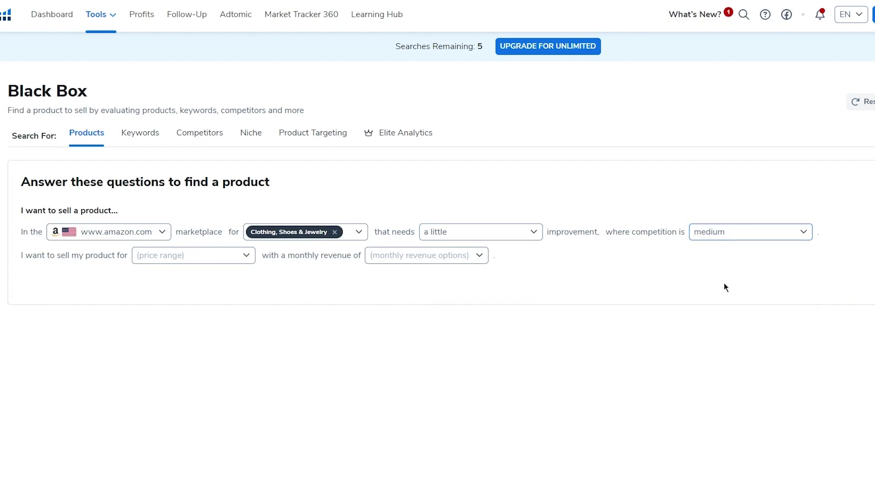
Set the product price range to $30-100 and choose a monthly revenue range.
left_click(196, 253)
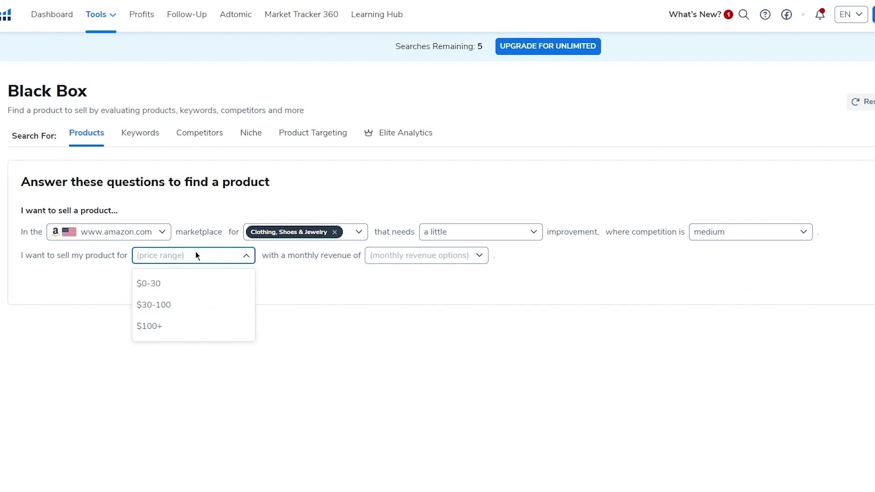
left_click(206, 303)
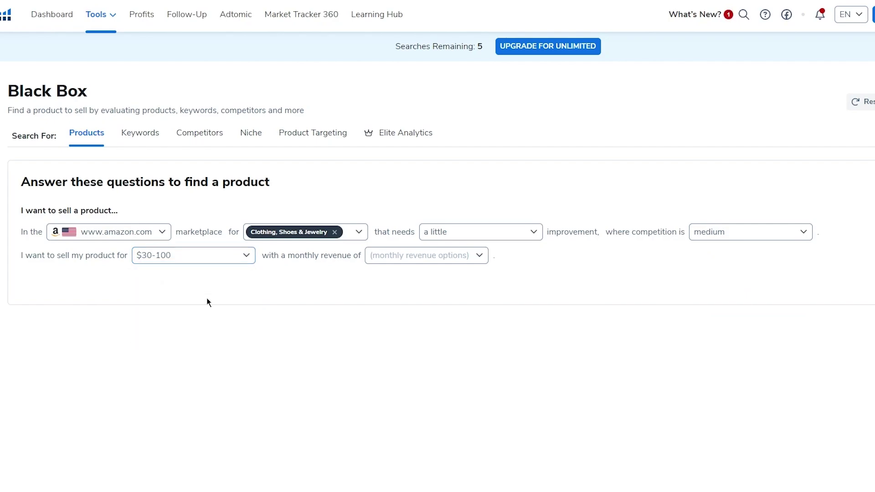
left_click(396, 256)
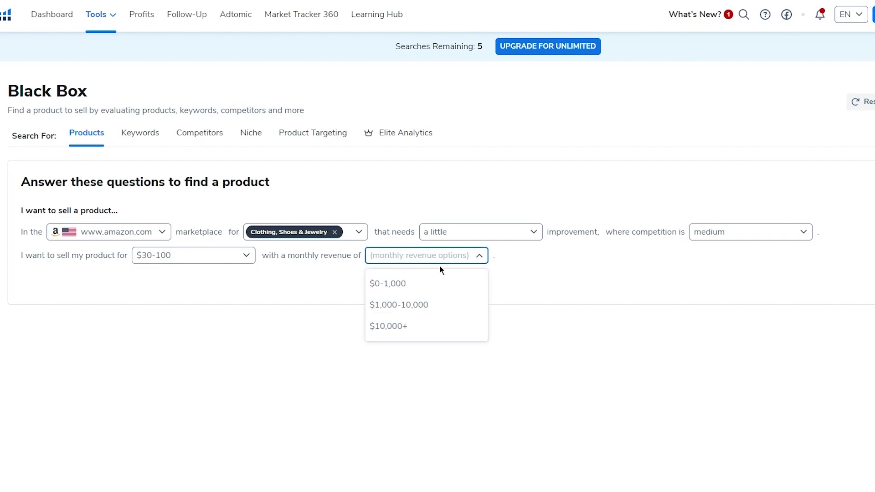
left_click(422, 293)
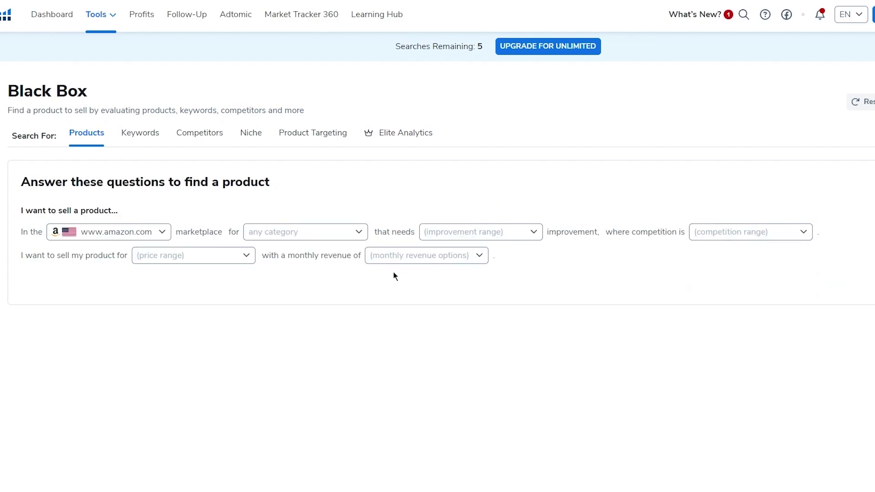
Choose Clothing, Shoes & Jewelry as the product category for the Black Box search.
left_click(301, 231)
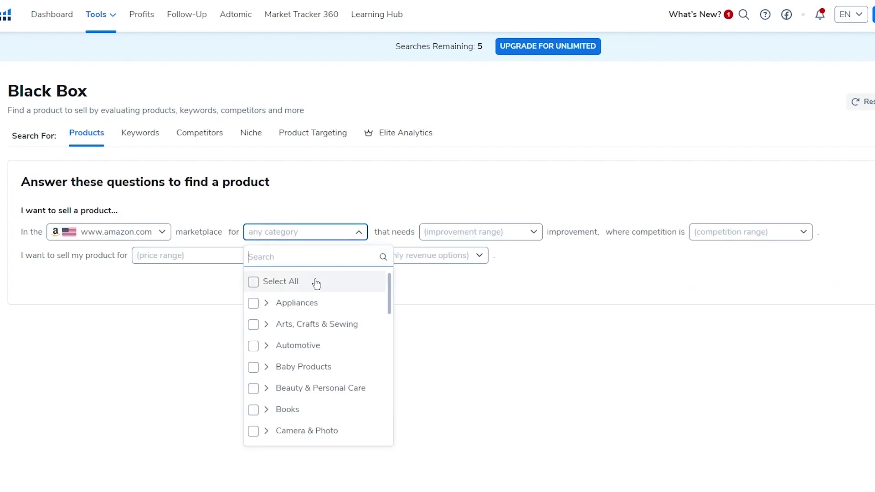
scroll(266, 405, "down", 3)
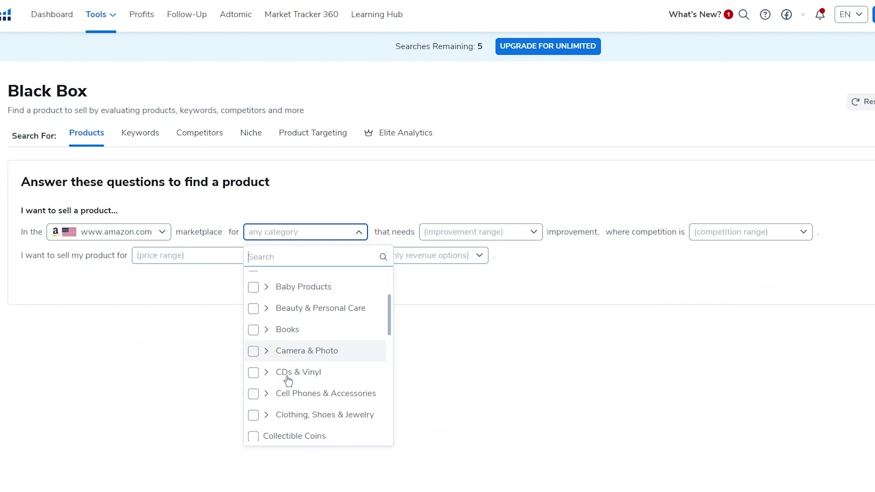
left_click(253, 389)
Set the needed improvement to some and the competition range to low.
left_click(480, 231)
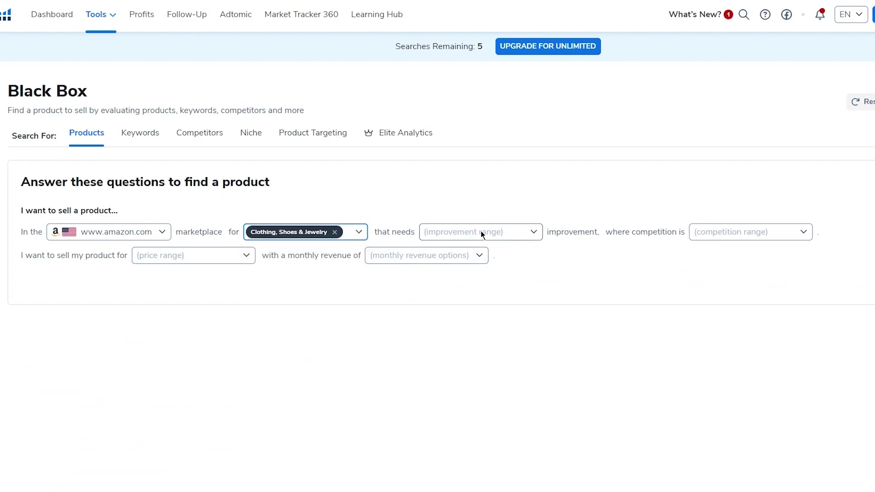
left_click(451, 281)
left_click(728, 227)
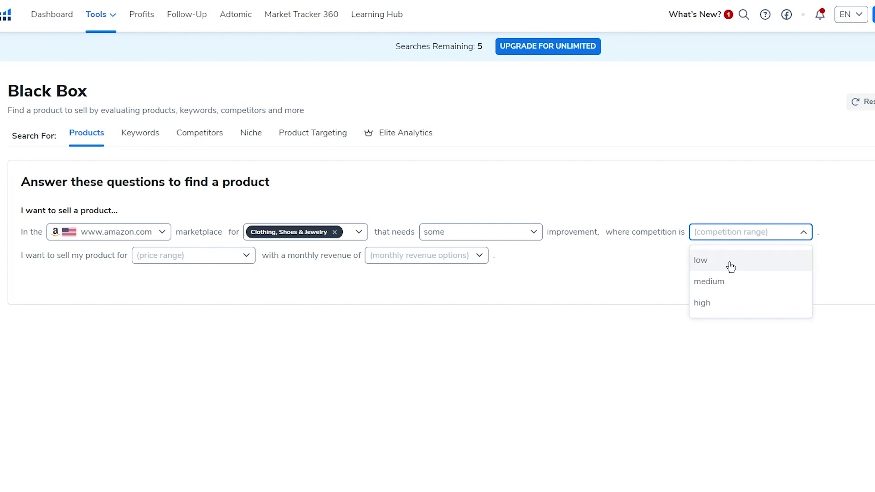
left_click(729, 262)
Set the price range to $0-30 and the monthly revenue to under $1,000 to find matching products.
left_click(172, 258)
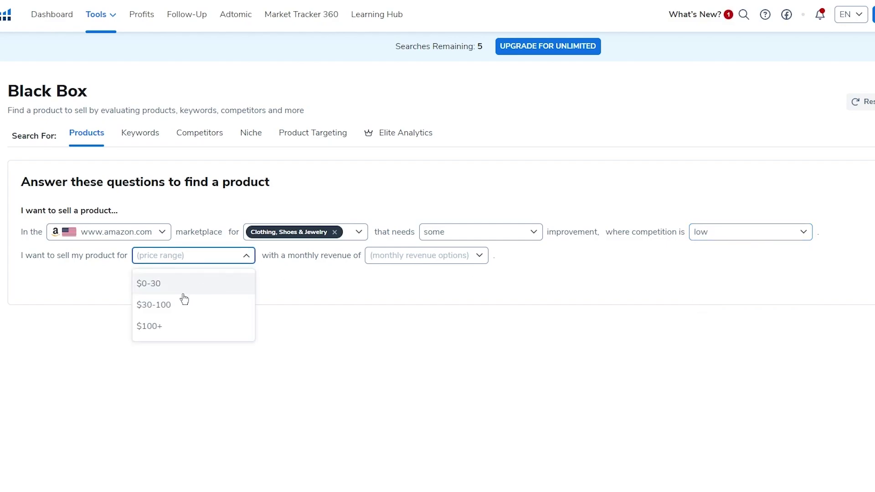
left_click(228, 282)
left_click(456, 254)
left_click(396, 284)
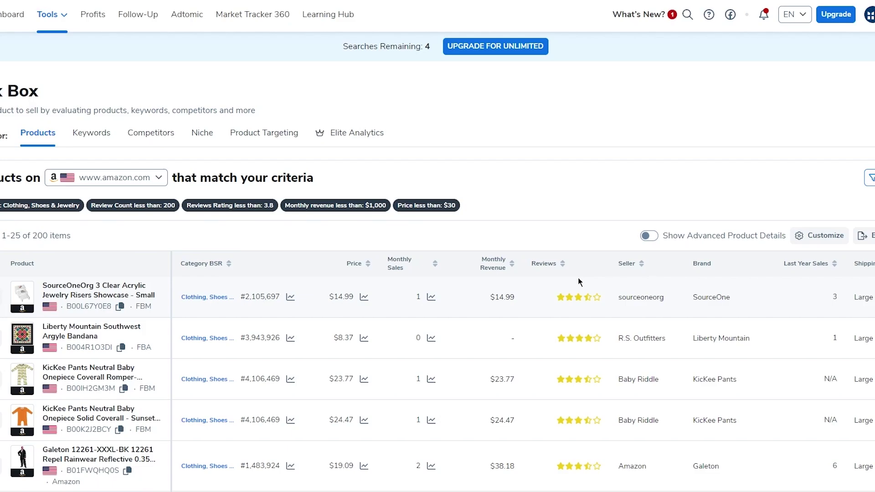
Examine the matching products' price, monthly sales, monthly revenue, reviews, seller and brand across the results list.
scroll(298, 325, "down", 2)
scroll(298, 326, "down", 2)
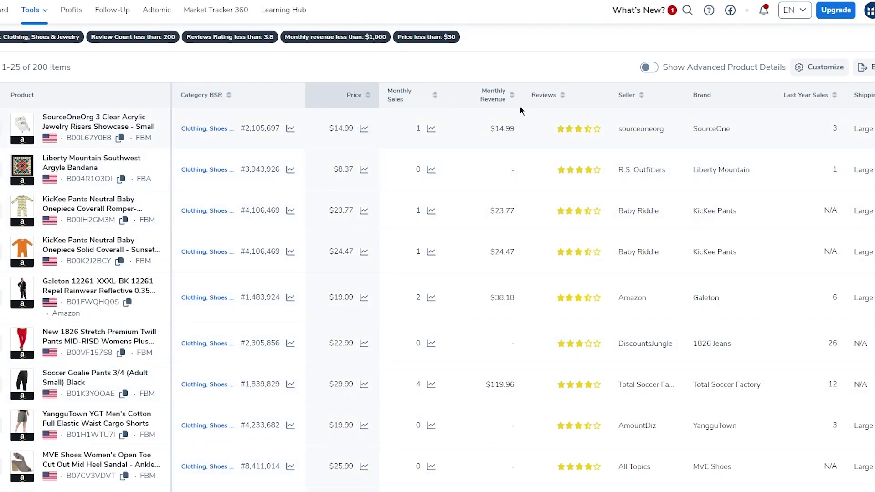
scroll(491, 178, "down", 4)
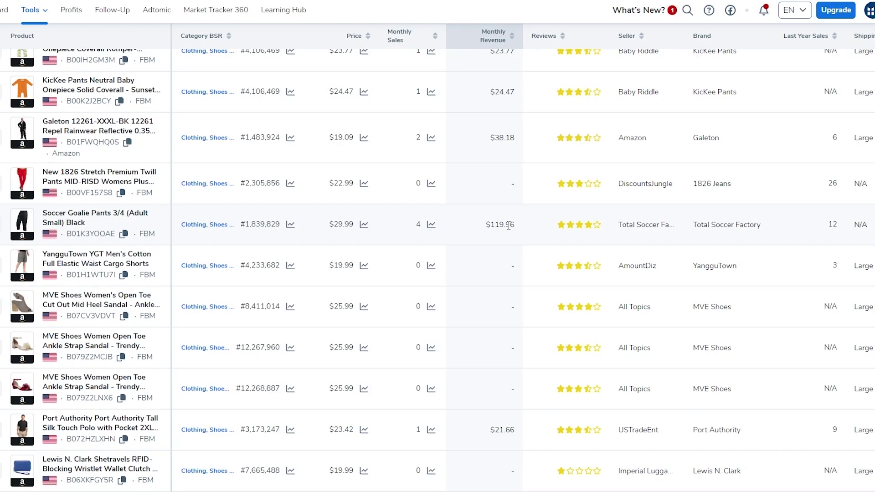
scroll(507, 225, "down", 4)
scroll(506, 228, "up", 10)
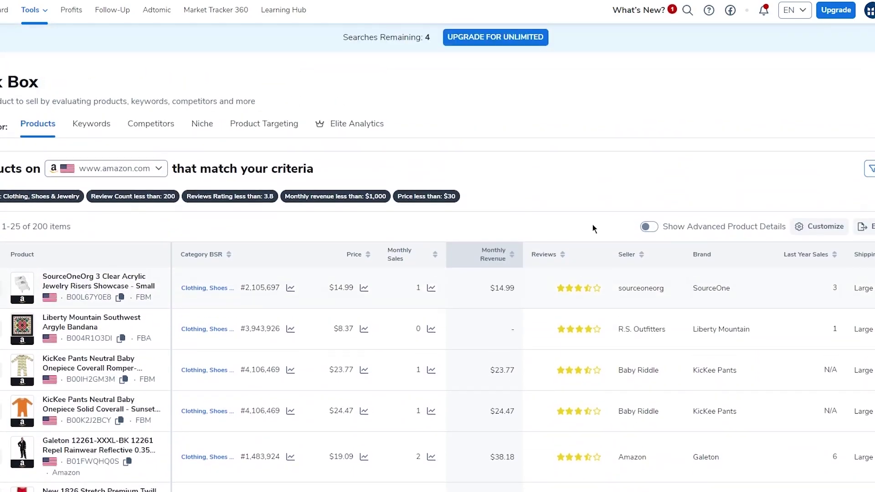
scroll(579, 289, "down", 1)
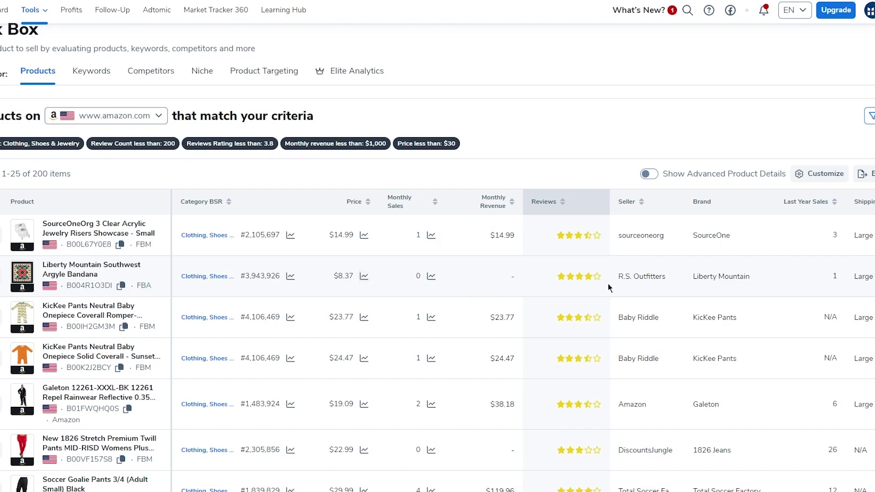
scroll(612, 335, "down", 8)
scroll(609, 330, "down", 4)
scroll(609, 330, "up", 13)
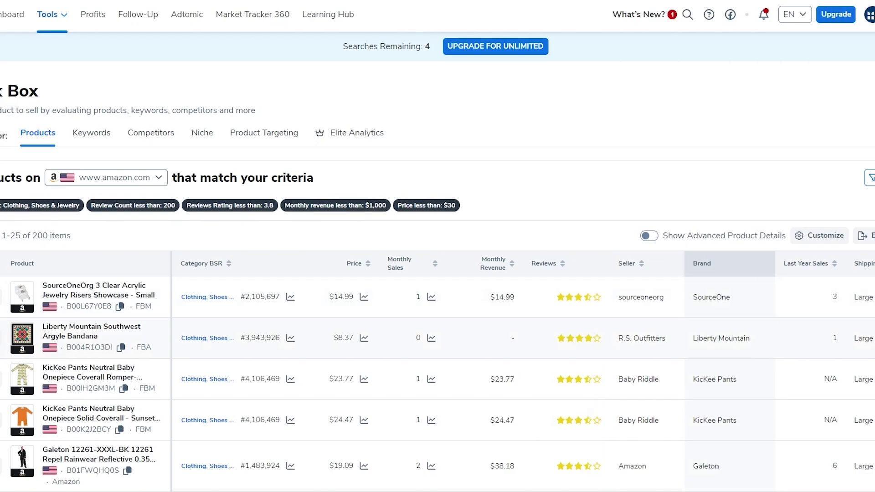
Select the Liberty Mountain bandana, the Soccer Goalie Pants and one more product in the results list.
left_click(9, 338)
scroll(438, 262, "down", 3)
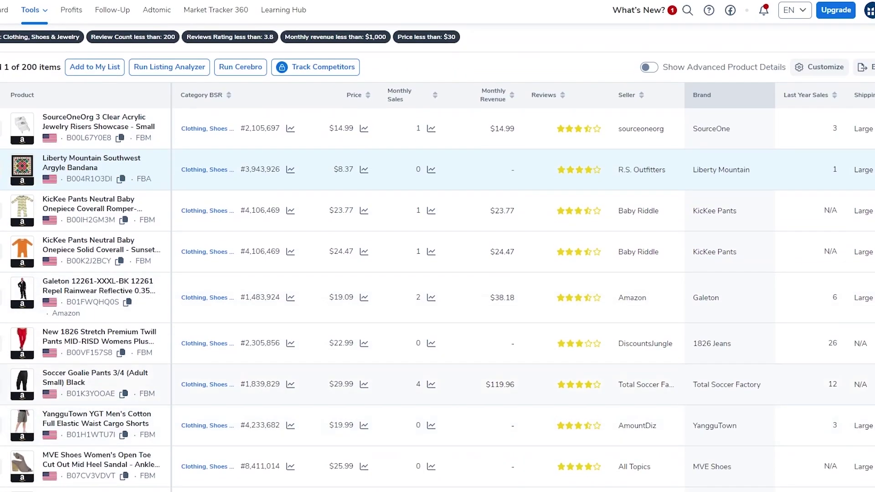
scroll(50, 387, "down", 5)
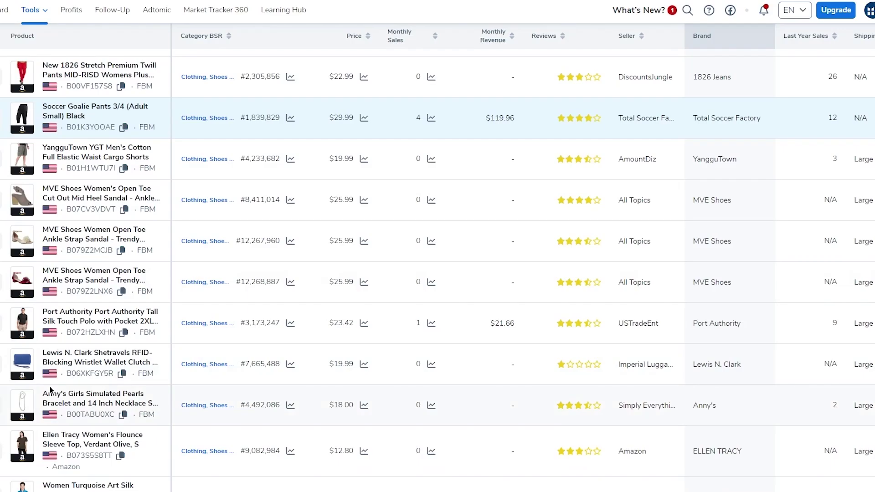
scroll(85, 373, "down", 8)
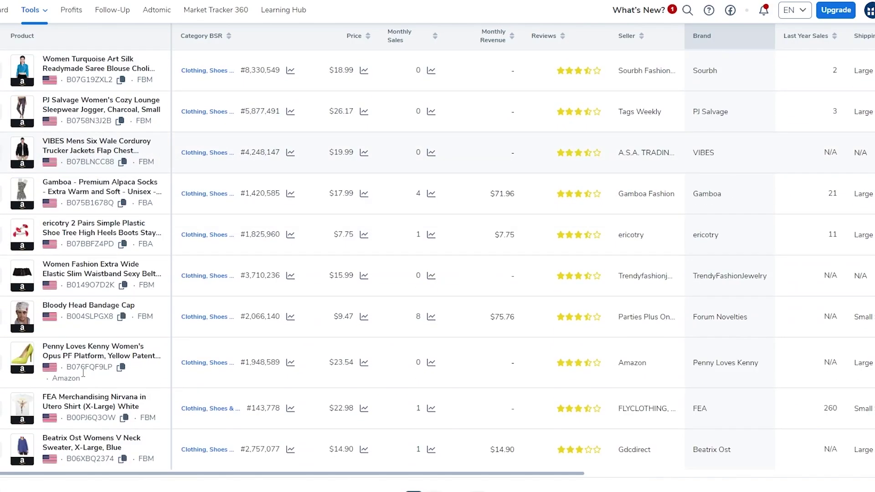
scroll(84, 378, "up", 8)
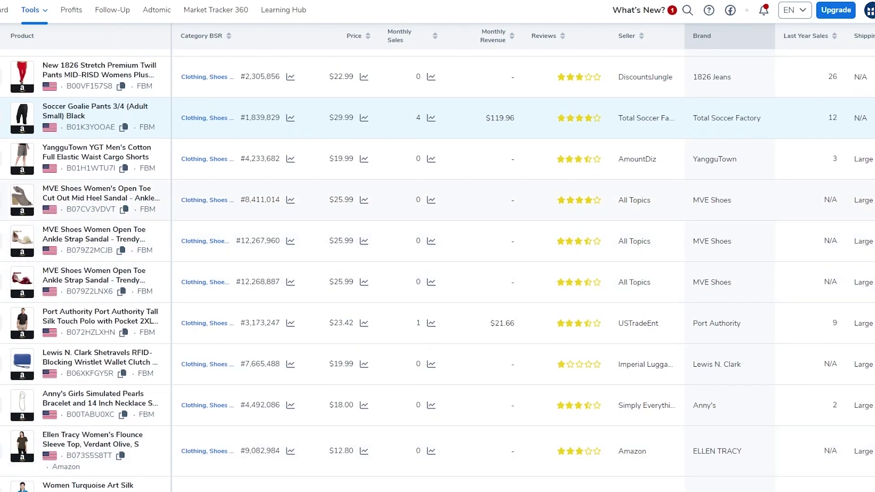
scroll(656, 272, "up", 10)
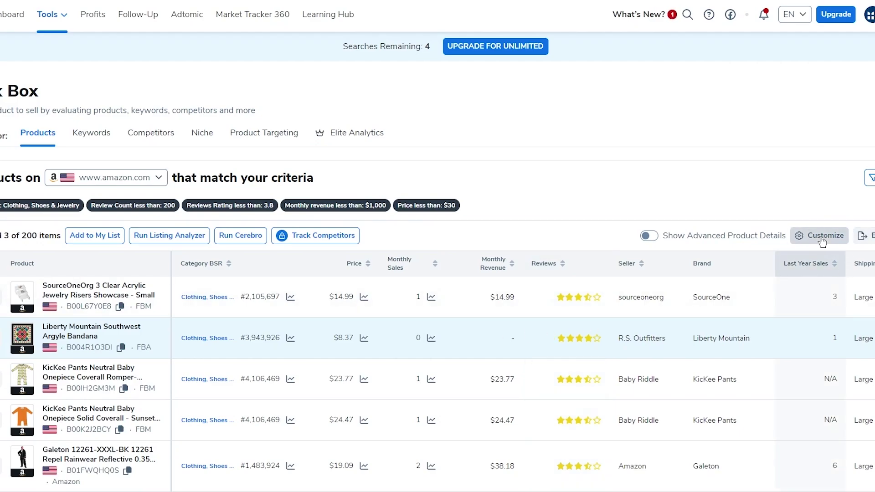
Switch Black Box to the Keywords search and set minimum search volume 100, monthly revenue 150 and price 10.
mouse_move(872, 237)
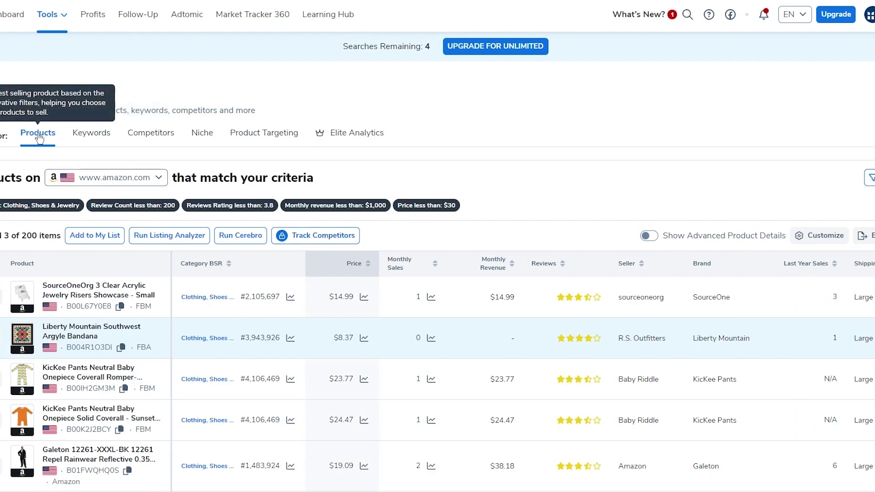
left_click(97, 136)
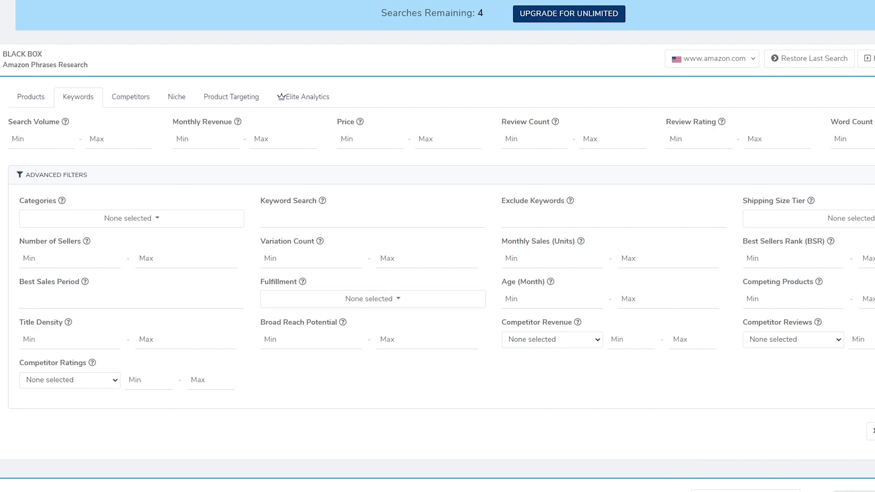
scroll(438, 246, "up", 1)
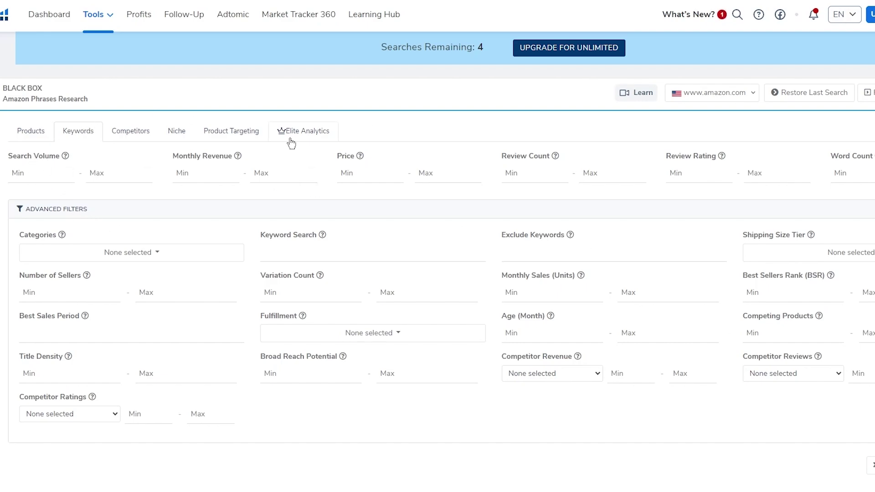
left_click(18, 173)
left_click(196, 172)
left_click(52, 176)
type("100")
left_click(189, 175)
type("150")
left_click(366, 176)
type("1")
Restrict the keyword search to the Computers & Accessories category.
left_click(130, 254)
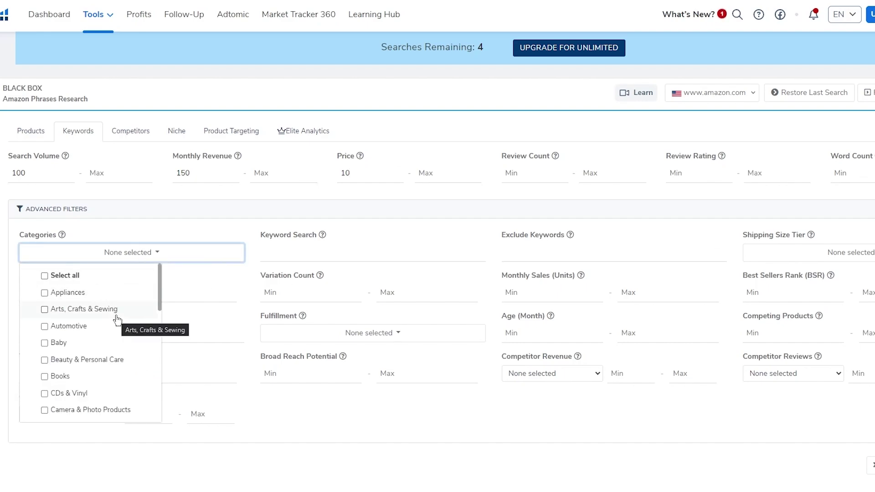
scroll(115, 340, "down", 1)
scroll(110, 368, "down", 1)
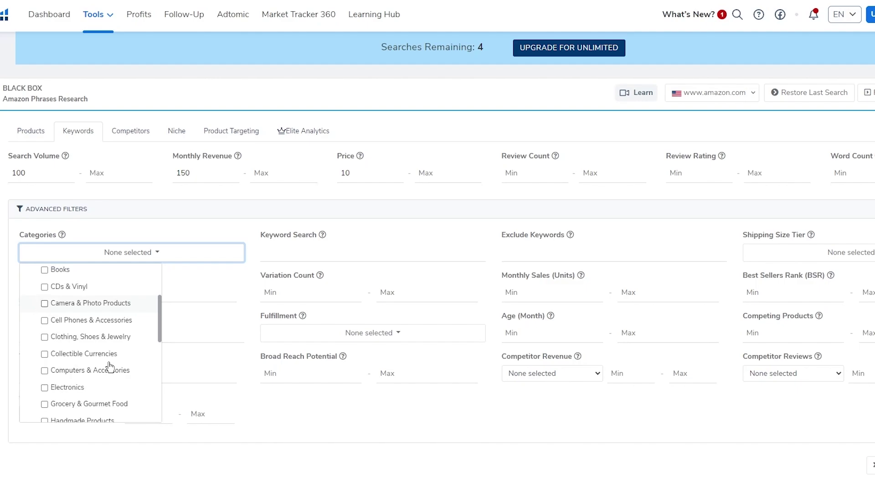
left_click(83, 375)
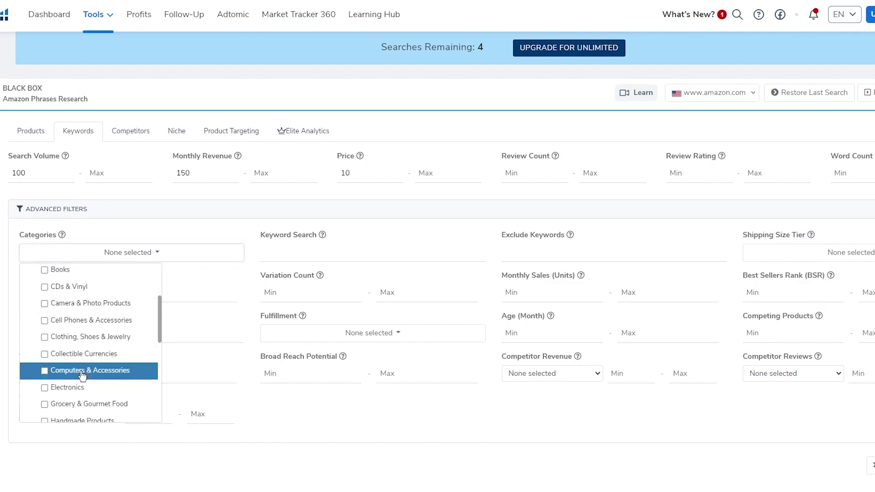
Set the keyword search term to "razer" and exclude the keyword "mouse".
left_click(329, 258)
type("razer")
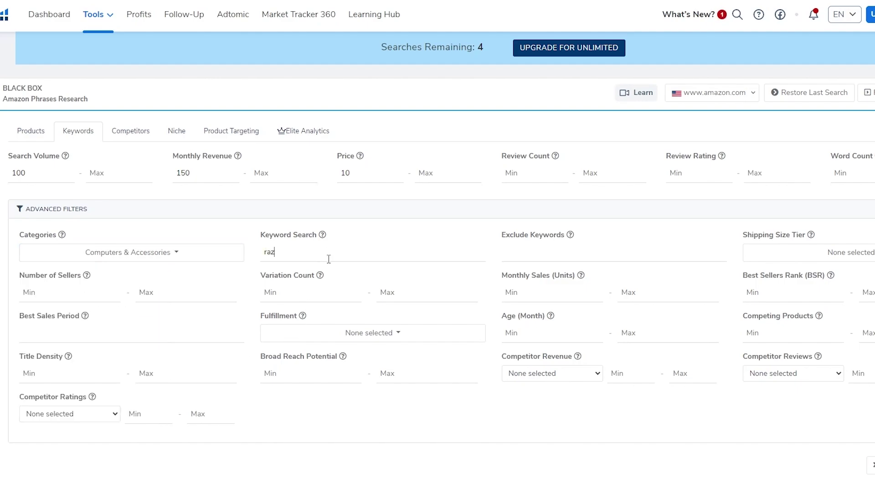
left_click(573, 252)
type("mouse")
Include all shipping size tiers and run the keyword search.
left_click(815, 259)
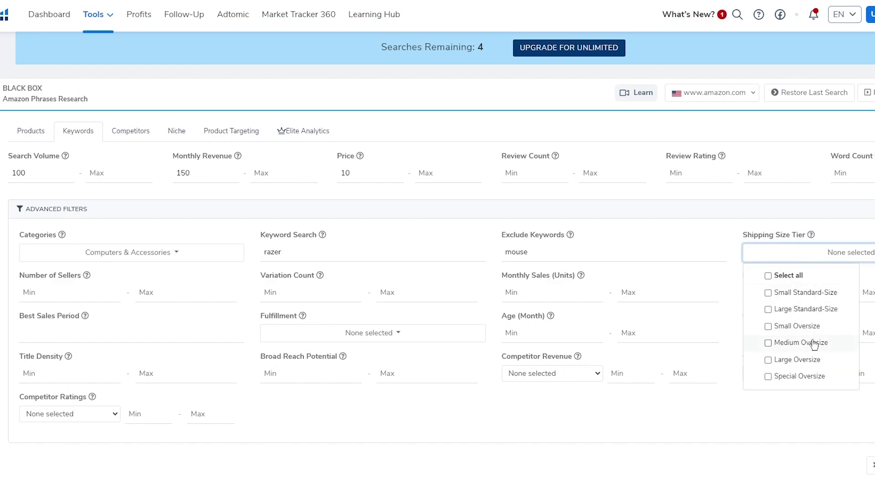
left_click(836, 264)
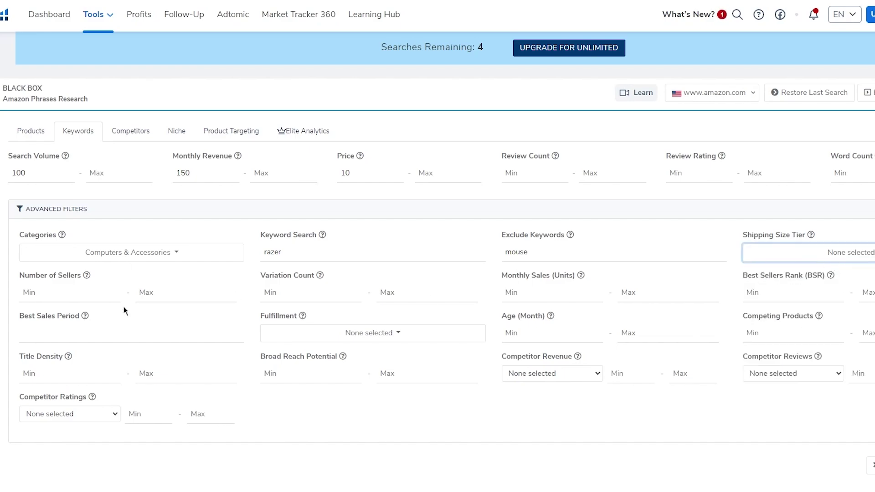
left_click(848, 264)
left_click(770, 276)
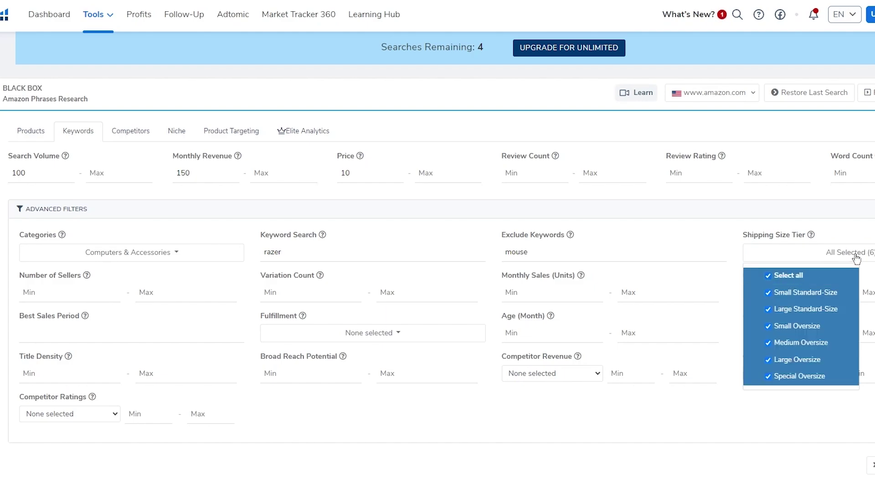
left_click(855, 254)
left_click(93, 293)
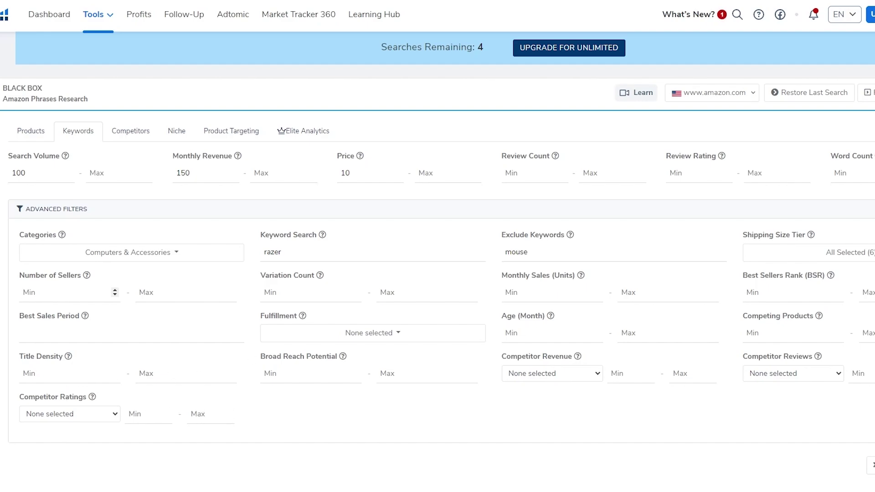
key("Return")
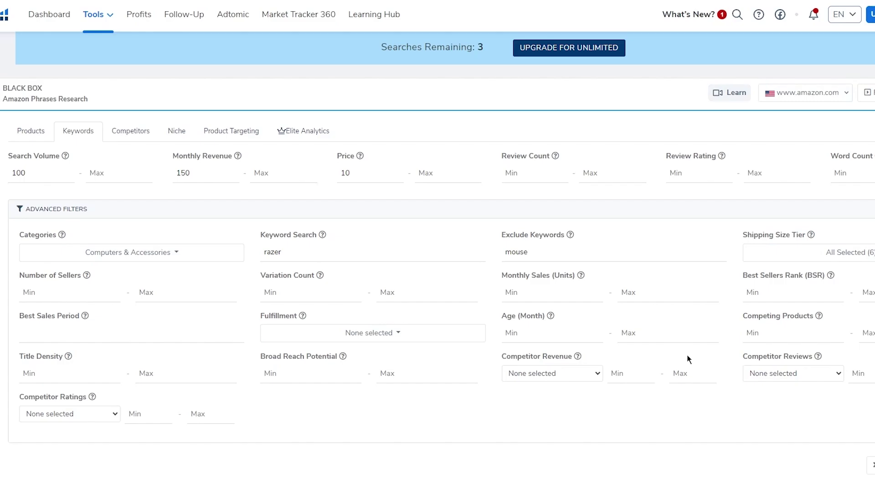
Examine the found razer phrases with their search volume, price, monthly sales and monthly revenue.
scroll(721, 295, "down", 8)
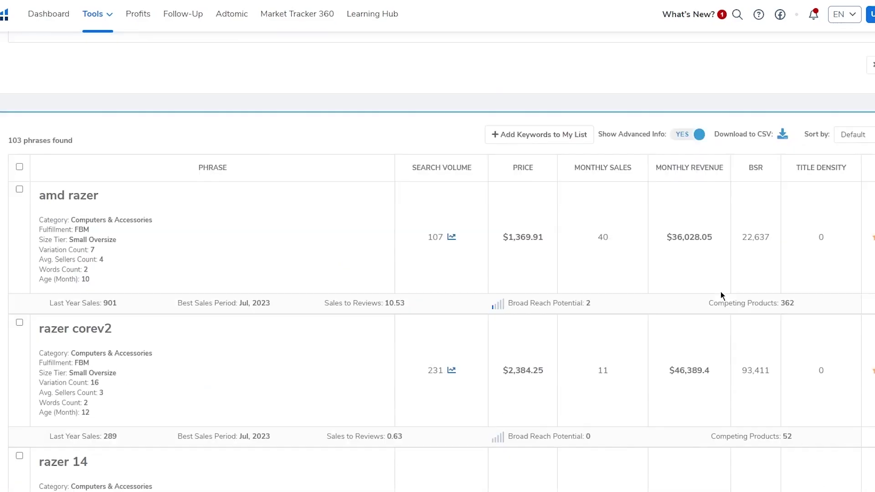
scroll(307, 297, "up", 3)
scroll(99, 297, "down", 8)
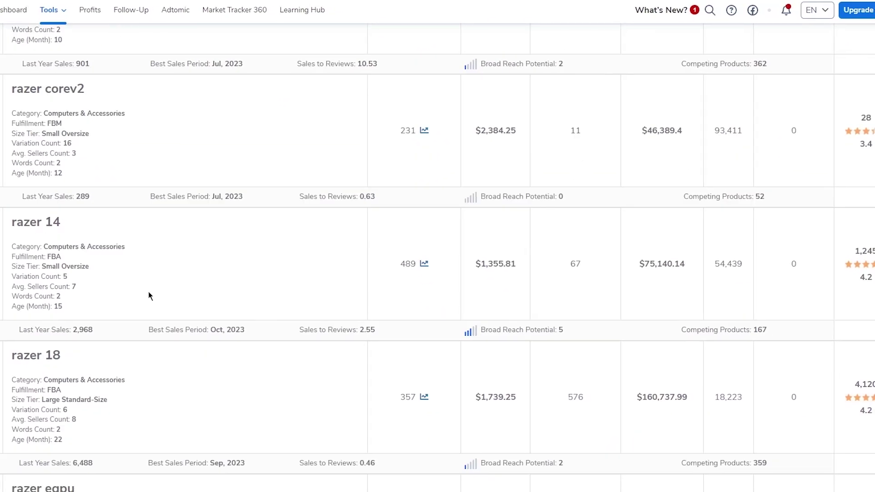
scroll(150, 296, "down", 2)
scroll(150, 296, "up", 6)
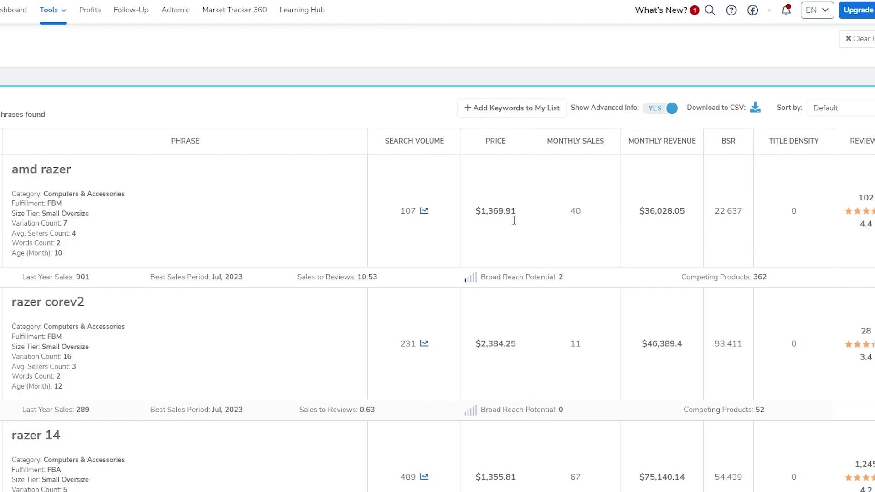
scroll(502, 275, "down", 2)
scroll(430, 194, "up", 2)
scroll(589, 114, "up", 10)
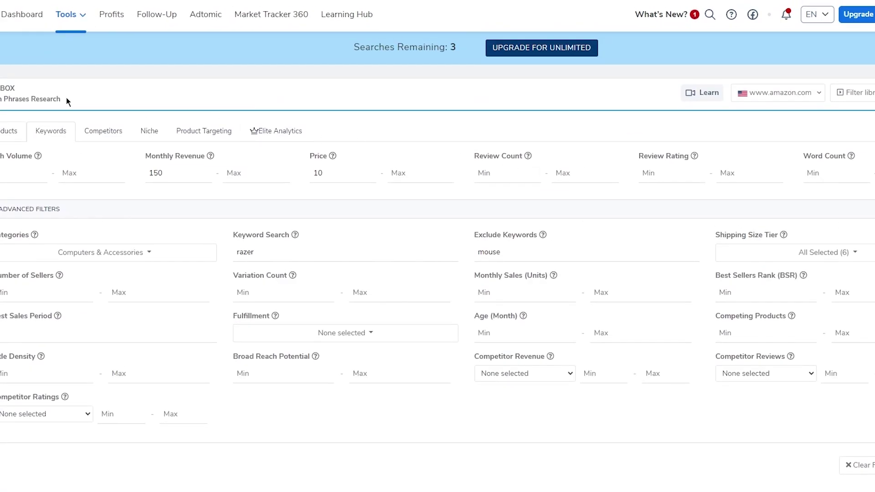
Return to the Products search and display its full set of product, competitor and sales filters.
left_click(67, 97)
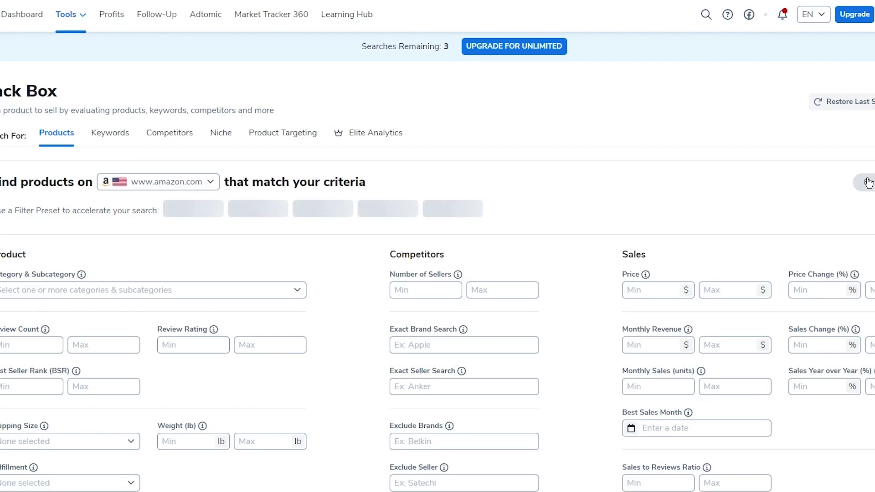
scroll(356, 262, "down", 3)
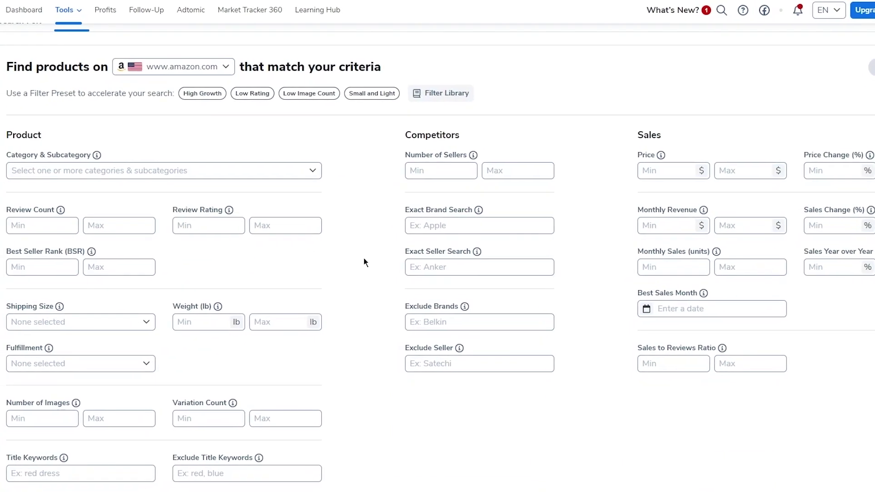
scroll(364, 258, "up", 3)
scroll(98, 240, "down", 3)
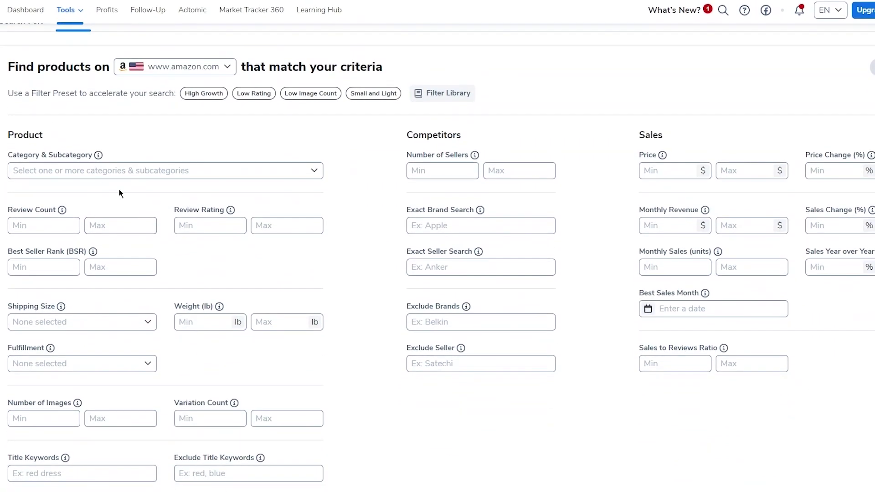
left_click(99, 171)
scroll(100, 277, "down", 1)
scroll(100, 276, "down", 3)
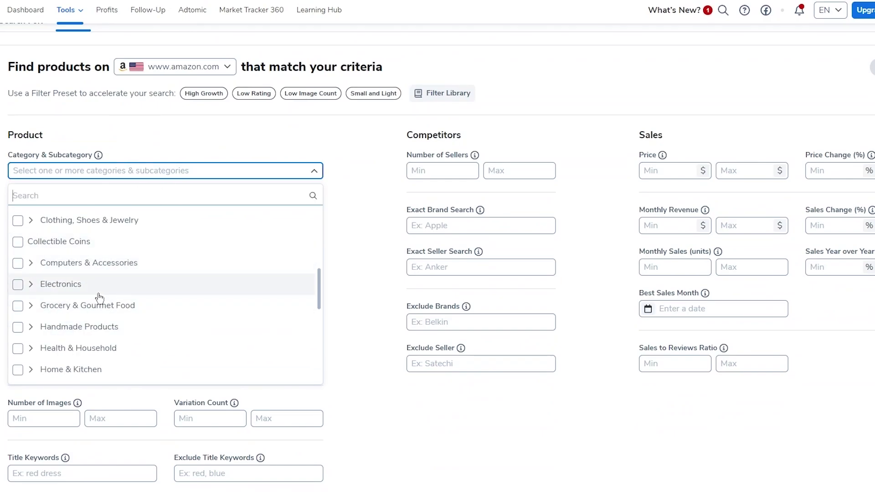
left_click(169, 66)
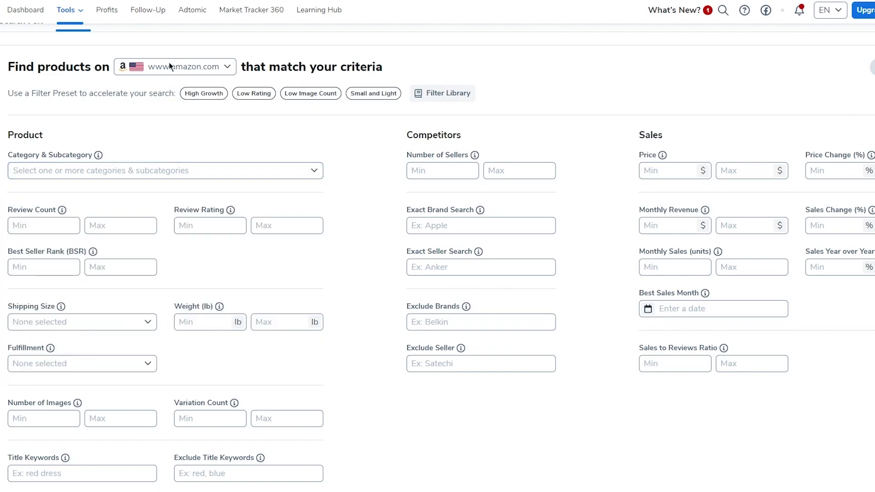
left_click(171, 117)
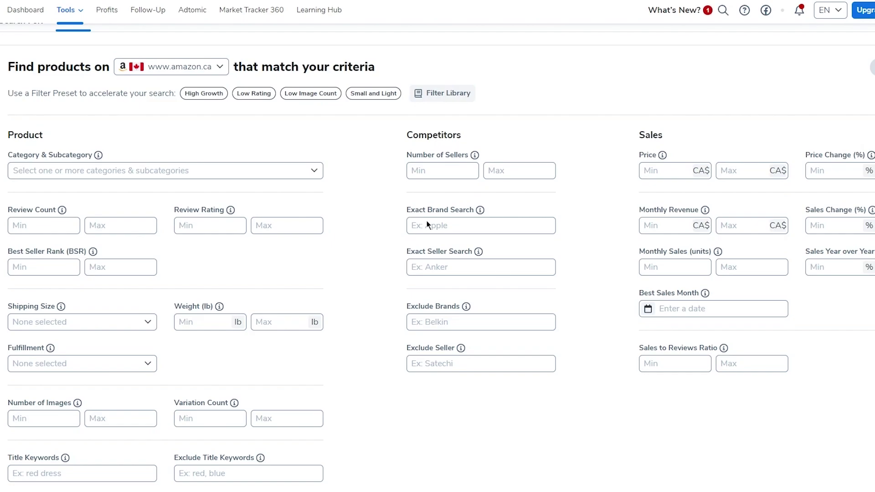
left_click(260, 171)
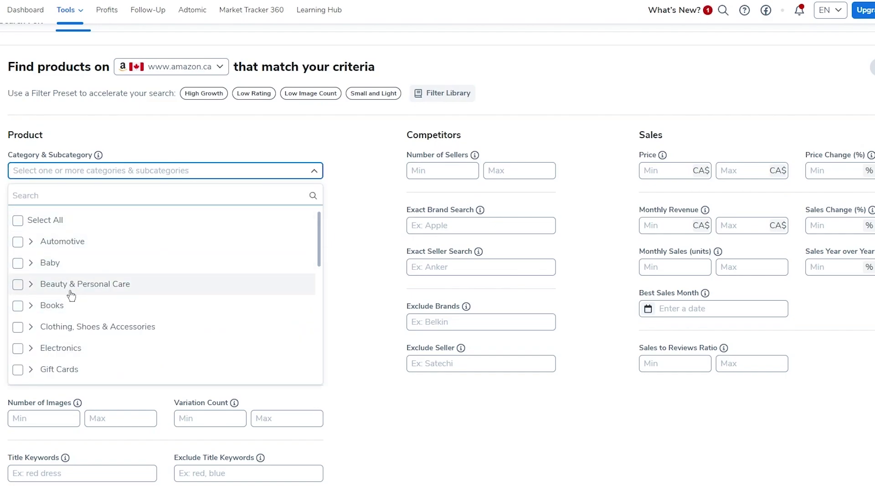
scroll(45, 290, "down", 3)
scroll(69, 294, "up", 4)
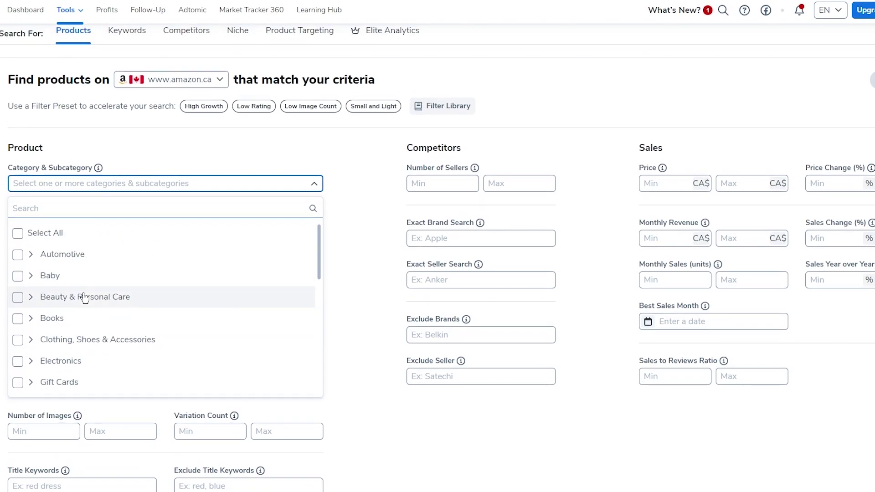
scroll(114, 278, "down", 6)
scroll(121, 329, "up", 4)
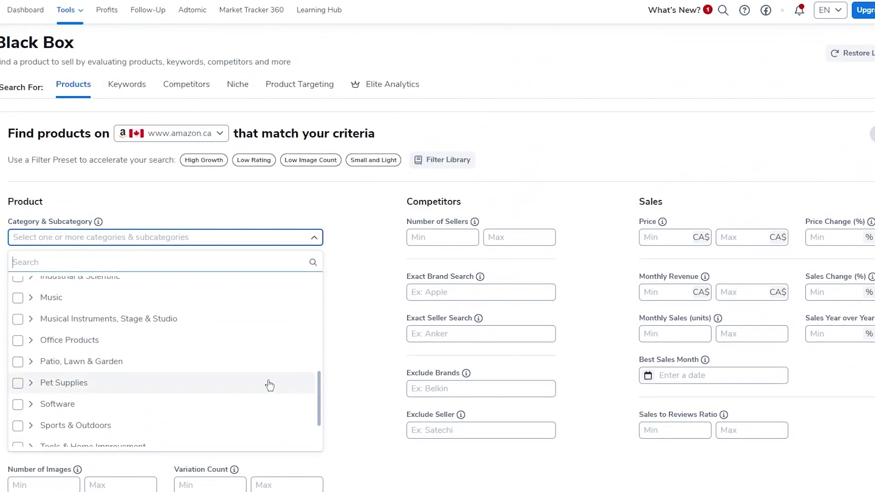
left_click(26, 319)
left_click(248, 230)
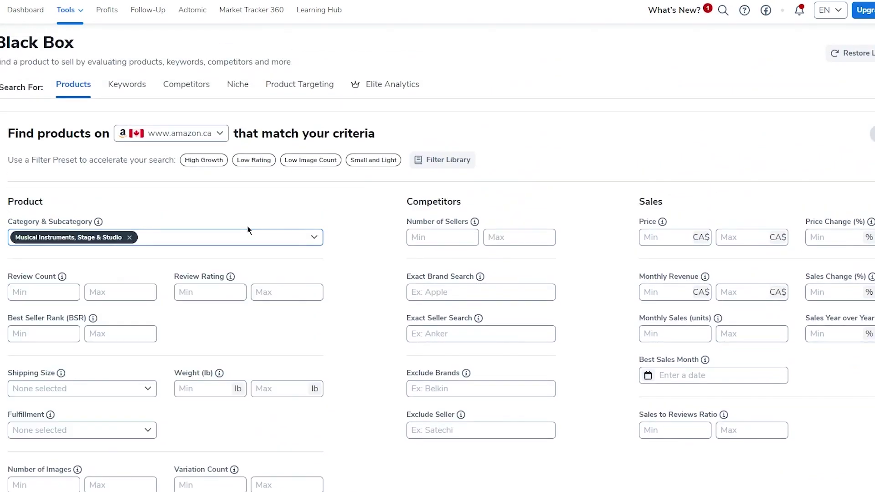
left_click(314, 203)
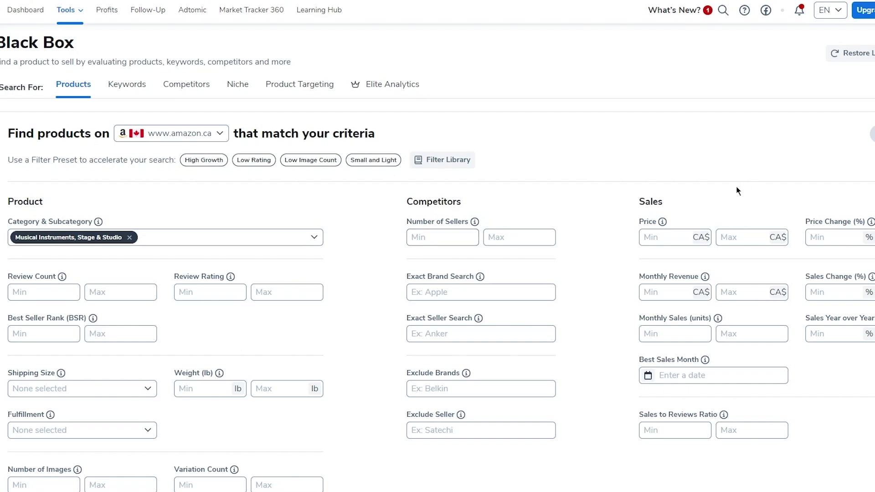
Set the minimum product price to CA$200.
left_click(649, 233)
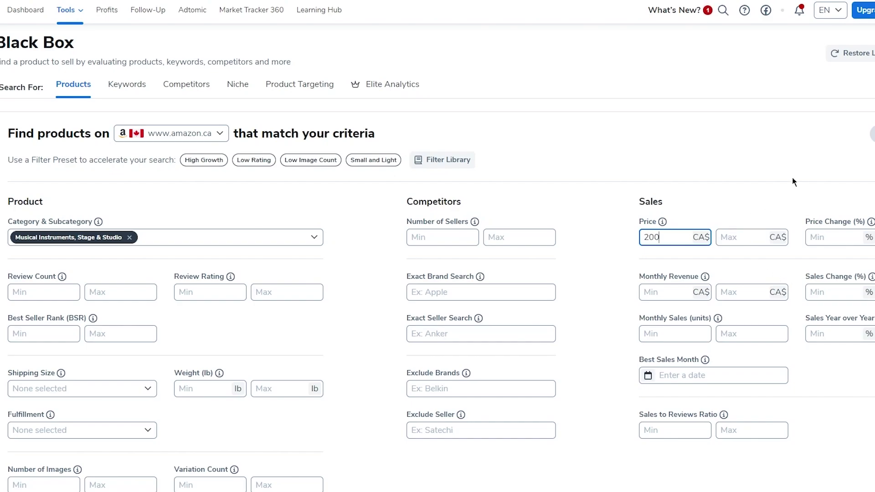
key("Tab")
key("Tab")
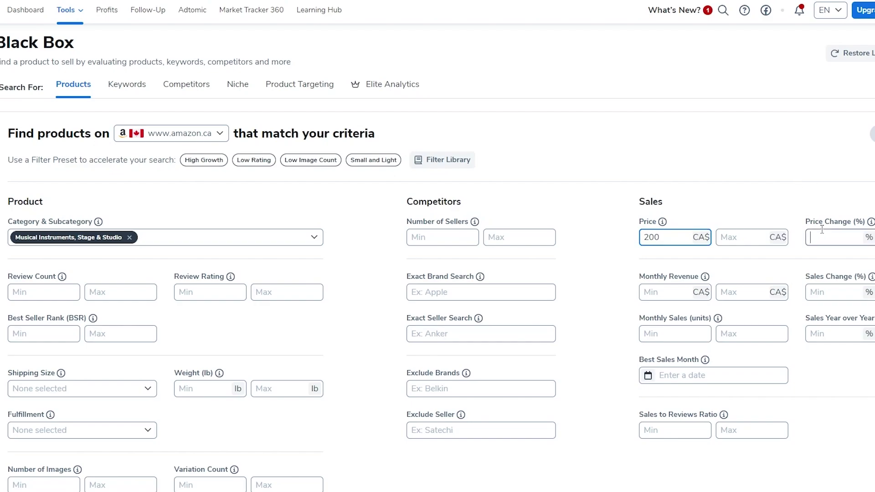
left_click(662, 231)
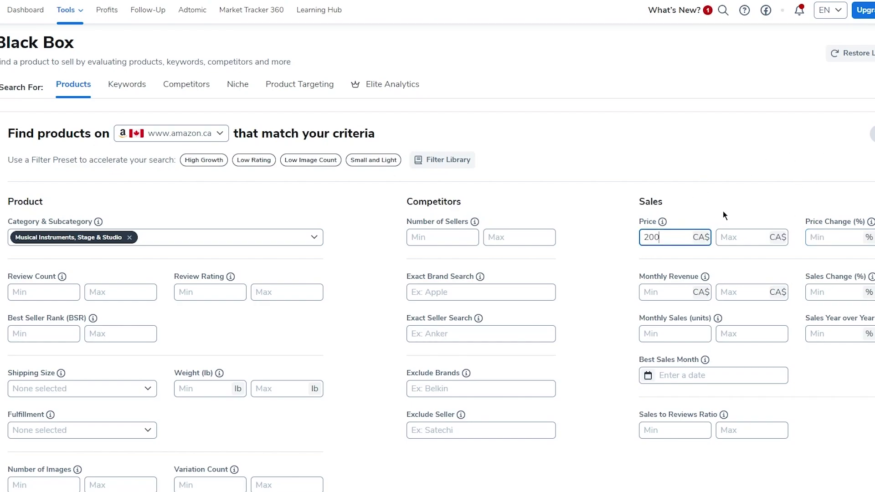
left_click(691, 288)
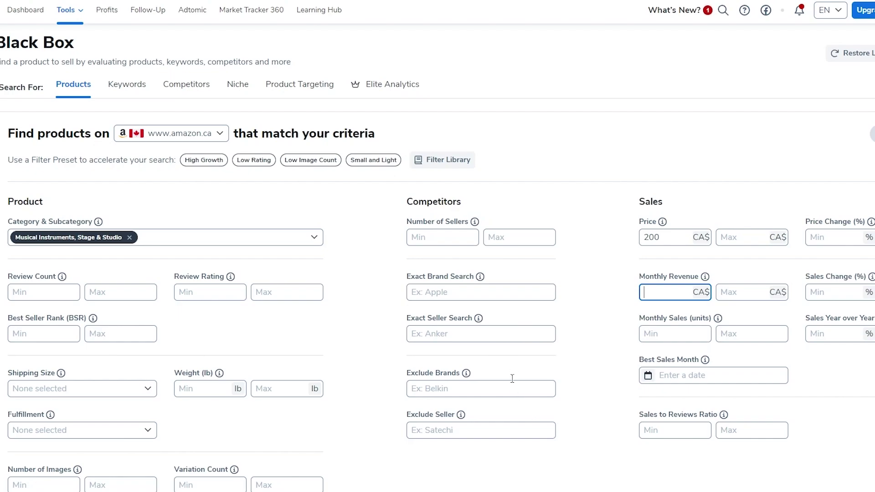
Exclude the brand Squier and run the product search.
left_click(484, 383)
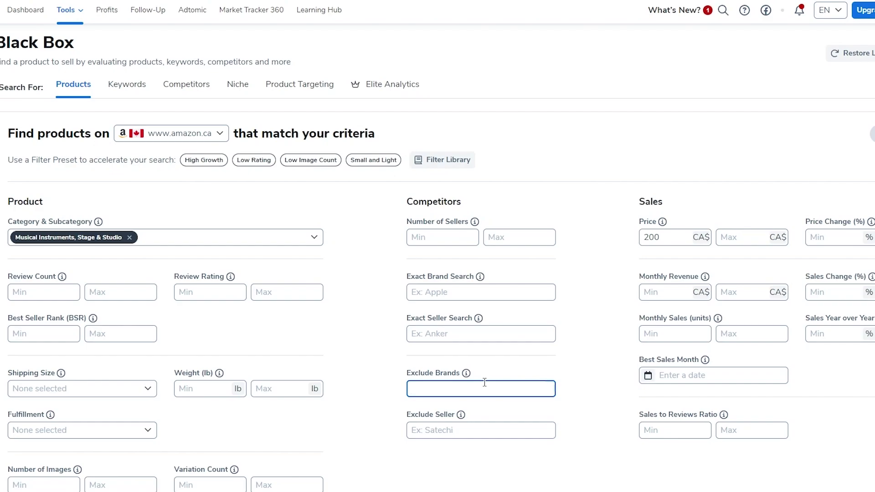
type("quier")
right_click(426, 386)
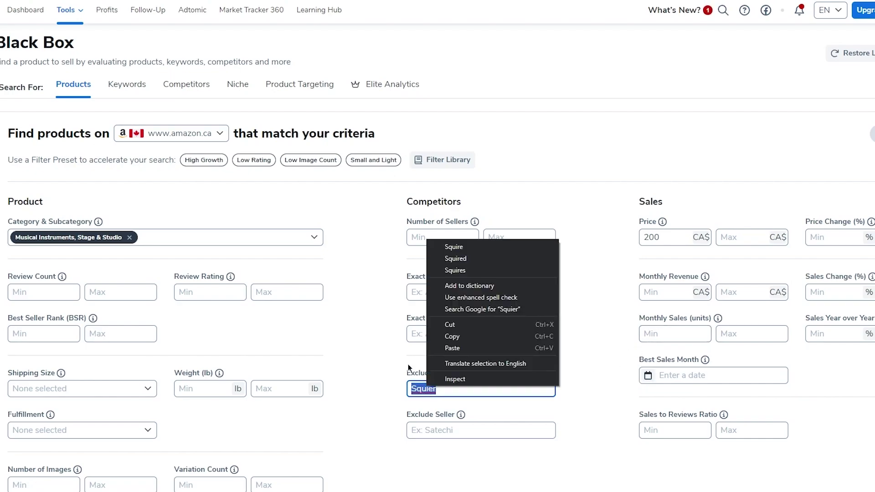
left_click(359, 284)
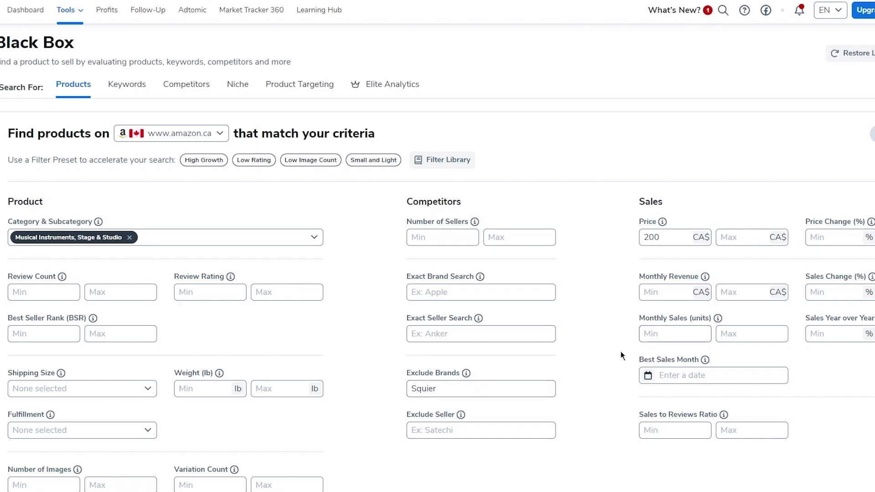
scroll(462, 322, "down", 4)
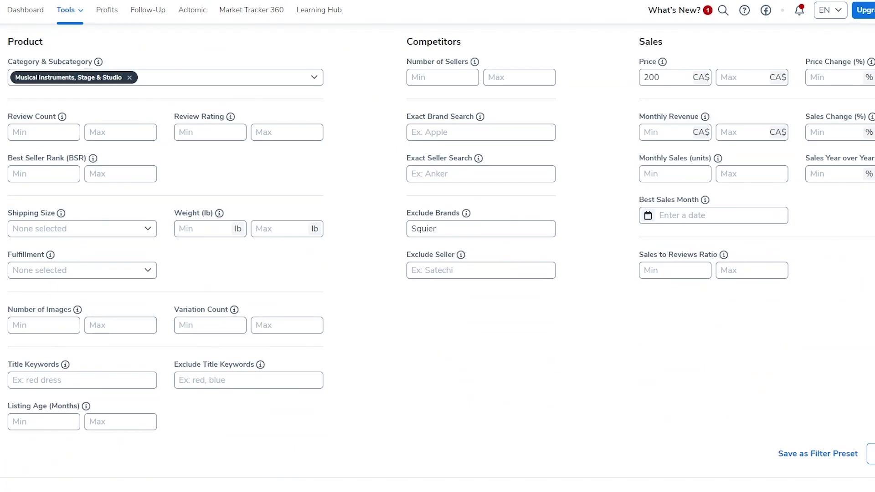
key("F5")
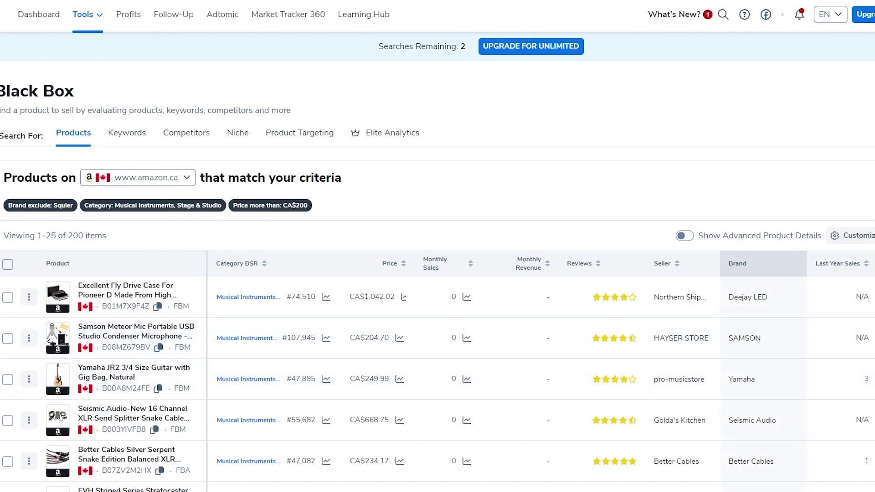
Refine the search filters with the title keyword "guitar" and the excluded title keyword "acoustic", and apply them.
left_click(864, 178)
scroll(593, 319, "down", 5)
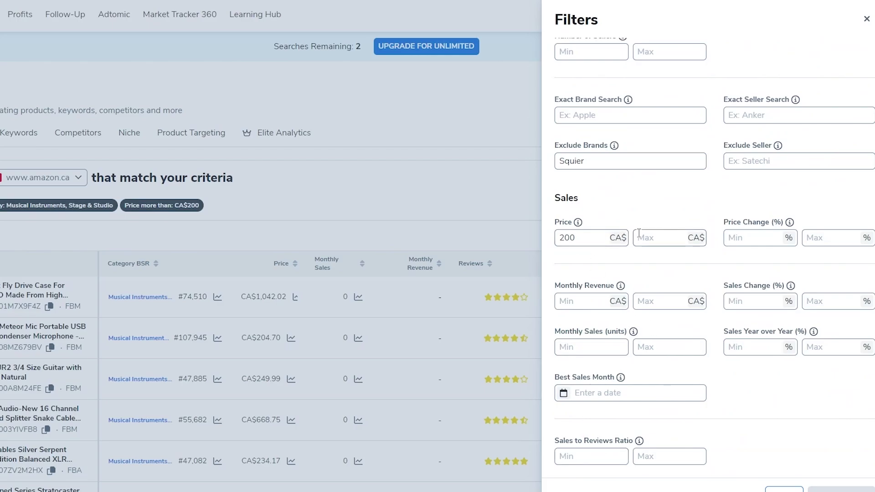
scroll(643, 380, "up", 10)
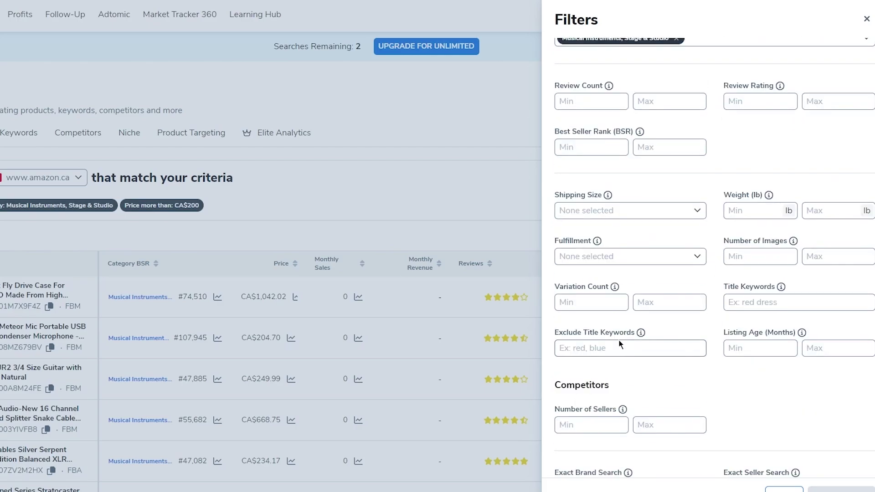
scroll(712, 287, "down", 3)
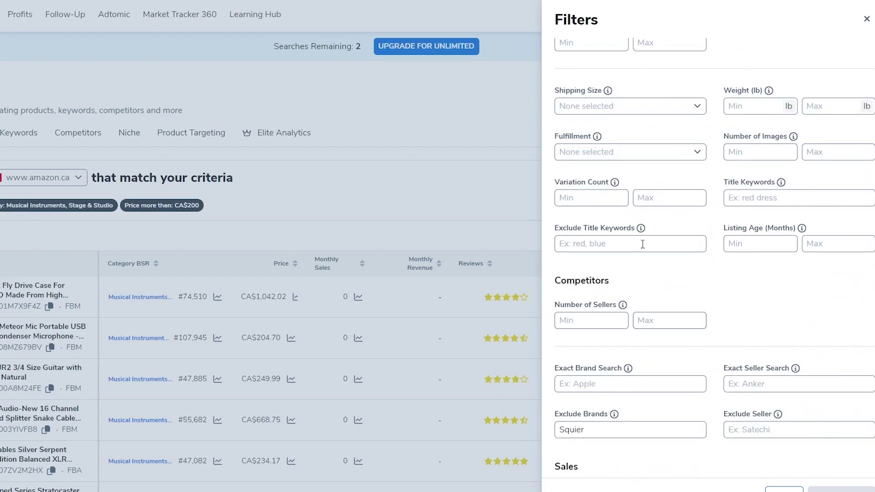
left_click(762, 205)
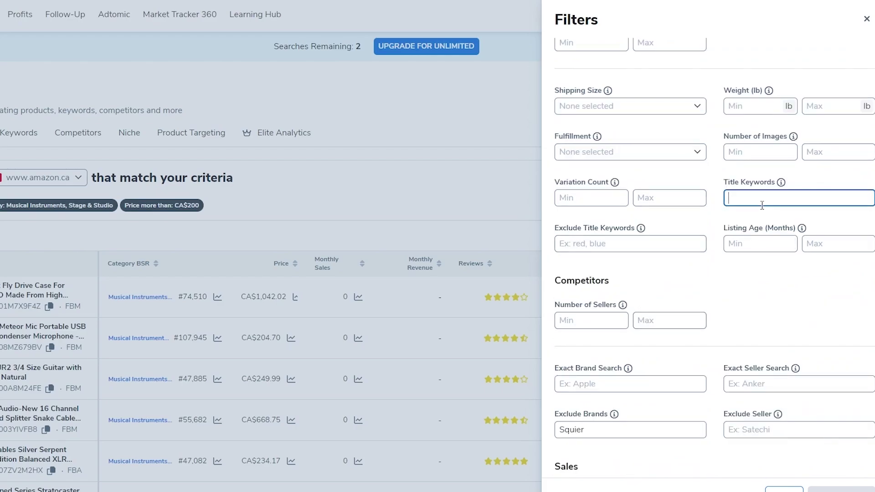
type("guitar")
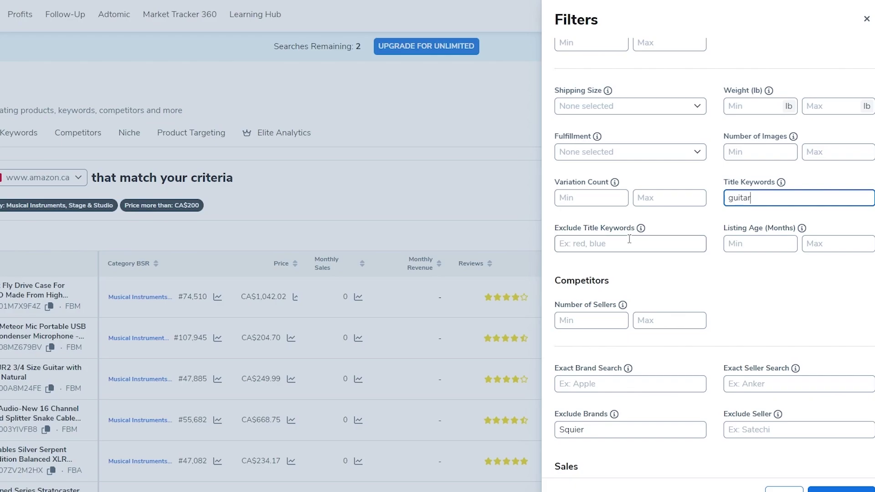
left_click(631, 240)
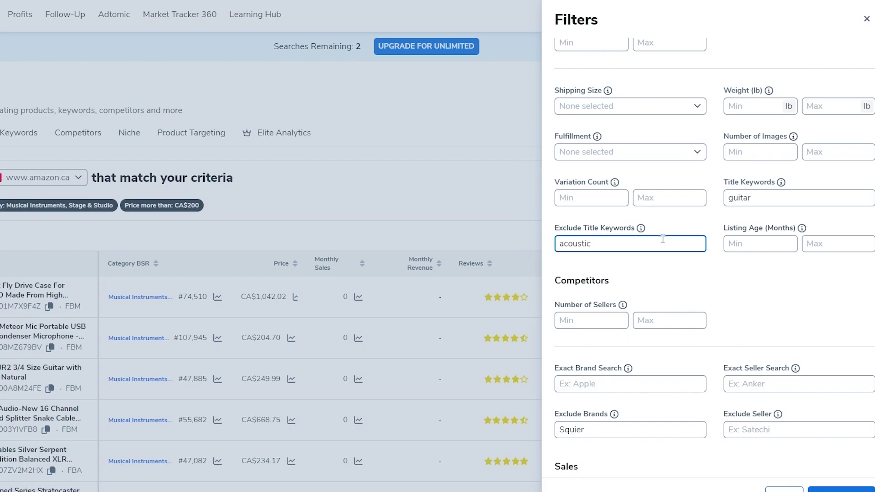
left_click(841, 490)
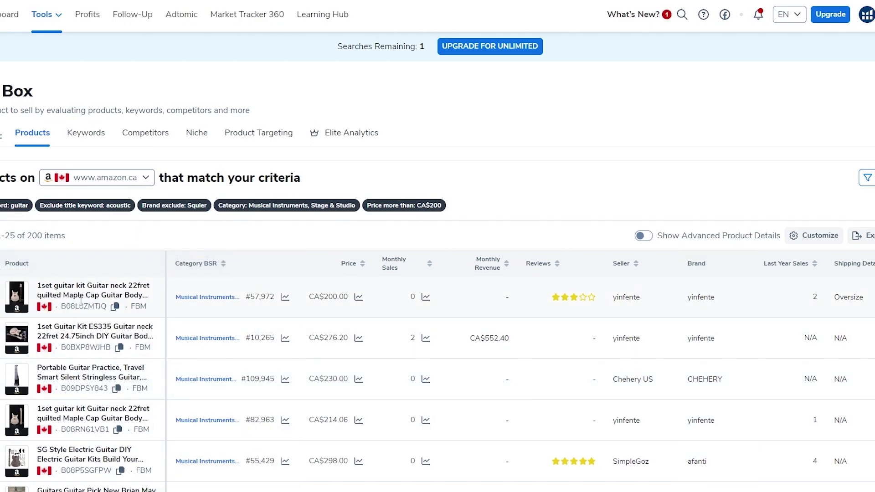
Examine the filtered guitar products with their price, monthly sales, monthly revenue, reviews and seller.
scroll(93, 305, "down", 3)
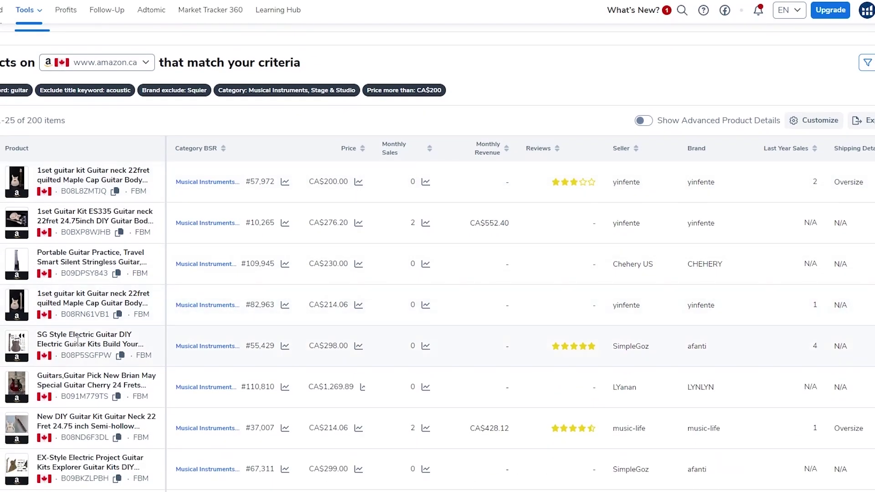
scroll(76, 340, "down", 3)
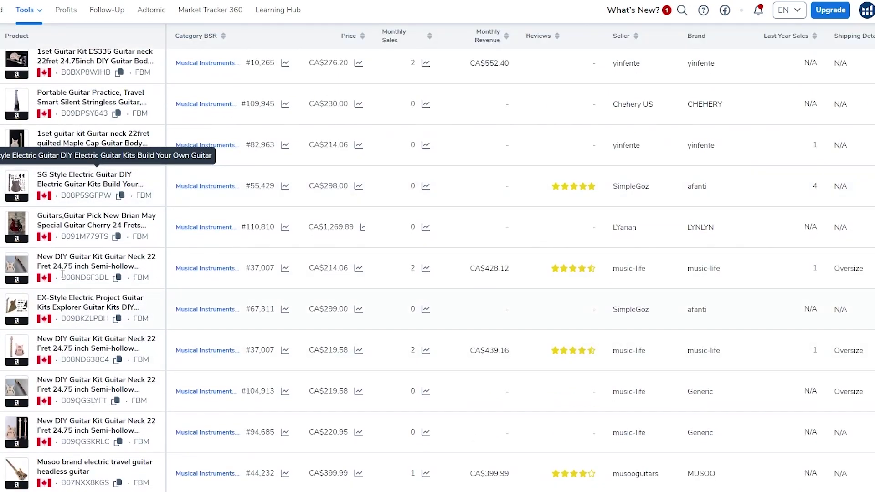
scroll(346, 319, "up", 5)
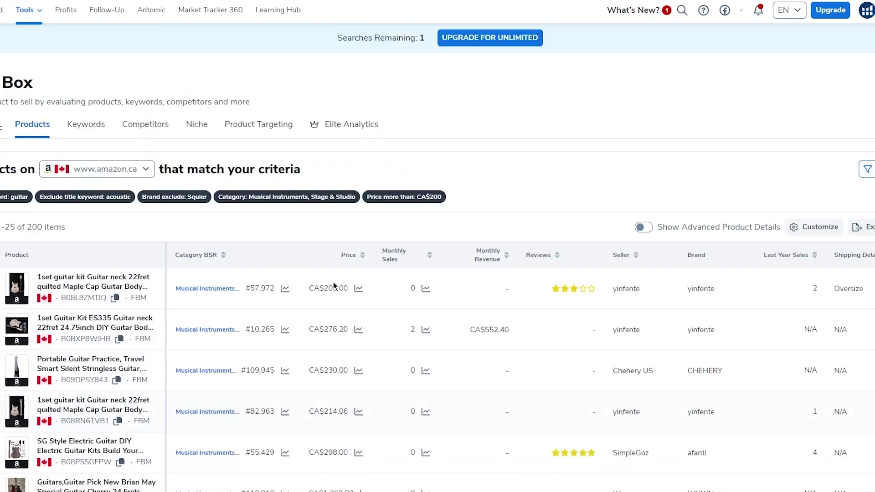
scroll(396, 267, "down", 5)
scroll(395, 267, "down", 10)
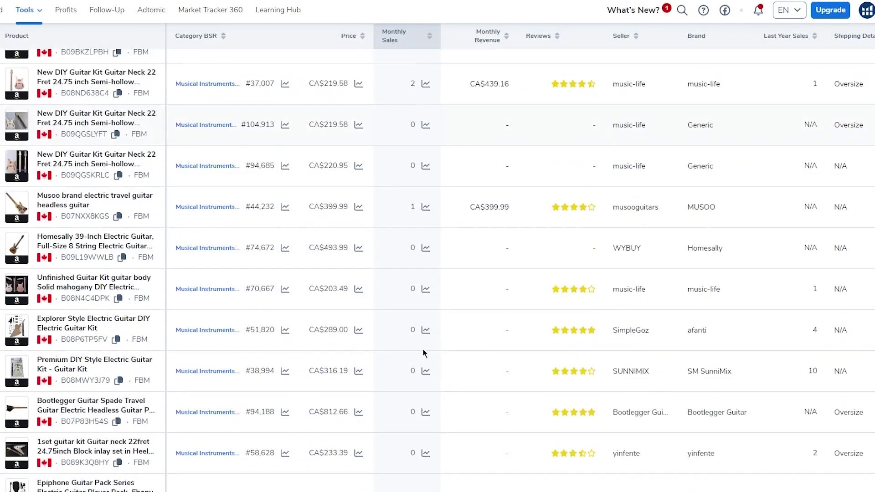
scroll(403, 351, "down", 3)
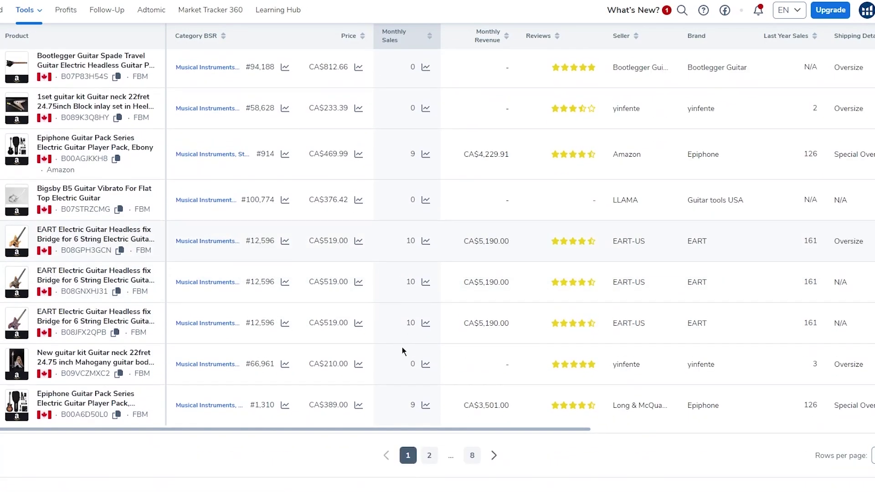
scroll(660, 268, "up", 20)
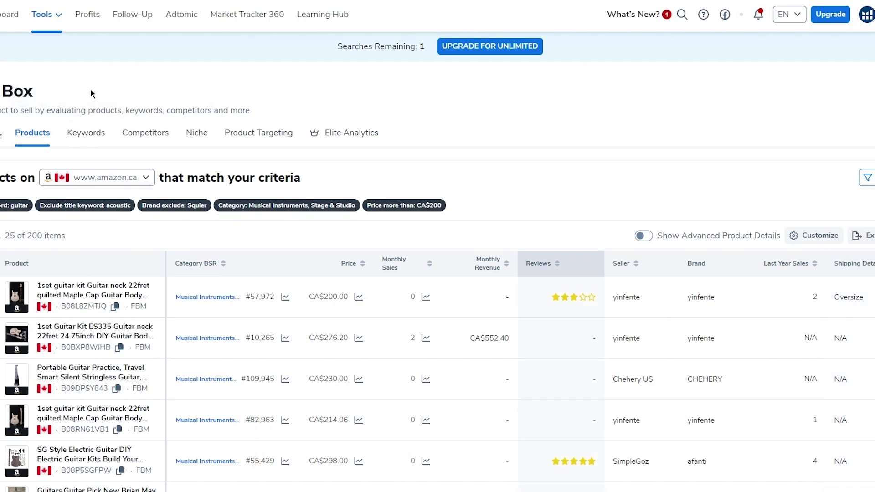
left_click(54, 18)
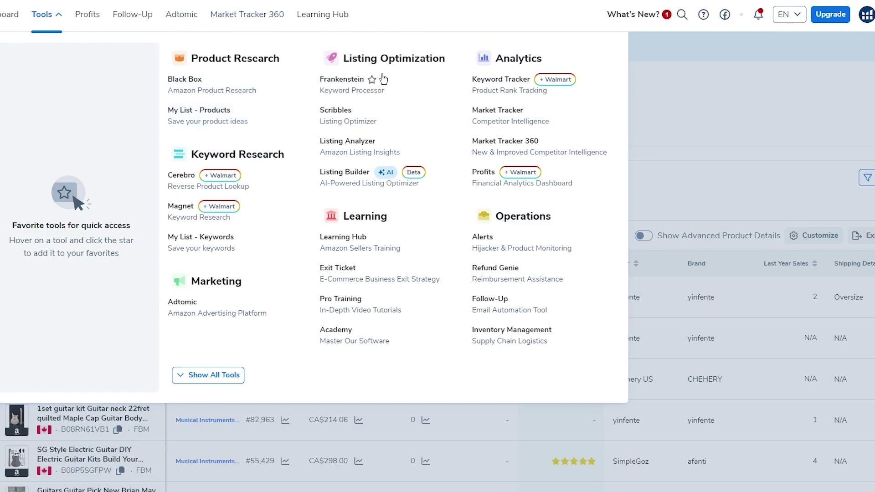
left_click(293, 84)
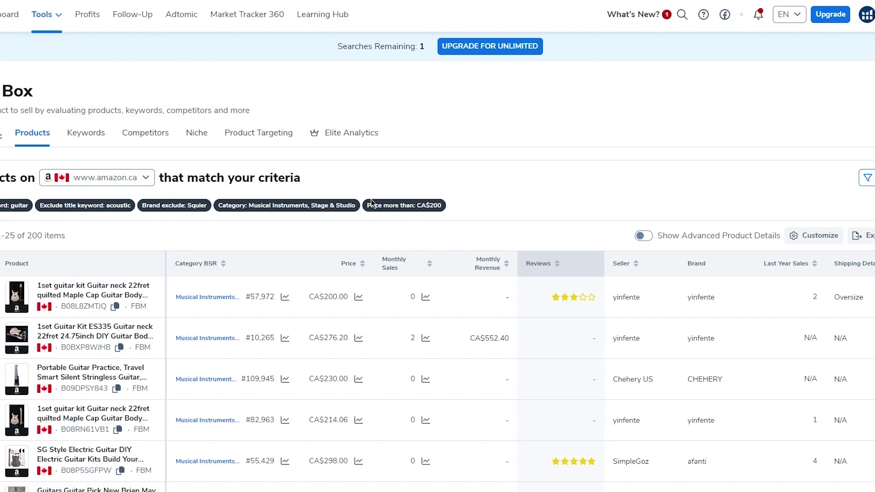
Look through the filtered guitar results and show the actions available for the first guitar kit product.
scroll(543, 207, "down", 5)
scroll(543, 205, "up", 5)
scroll(359, 175, "down", 5)
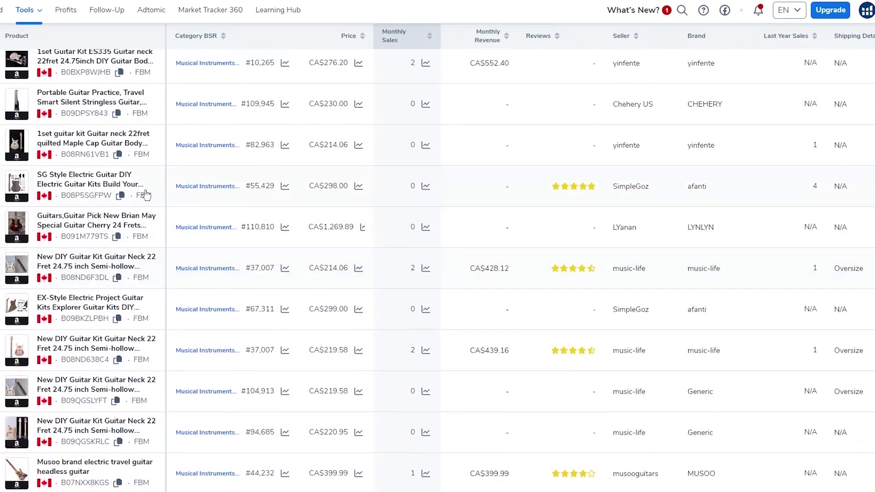
scroll(145, 195, "up", 5)
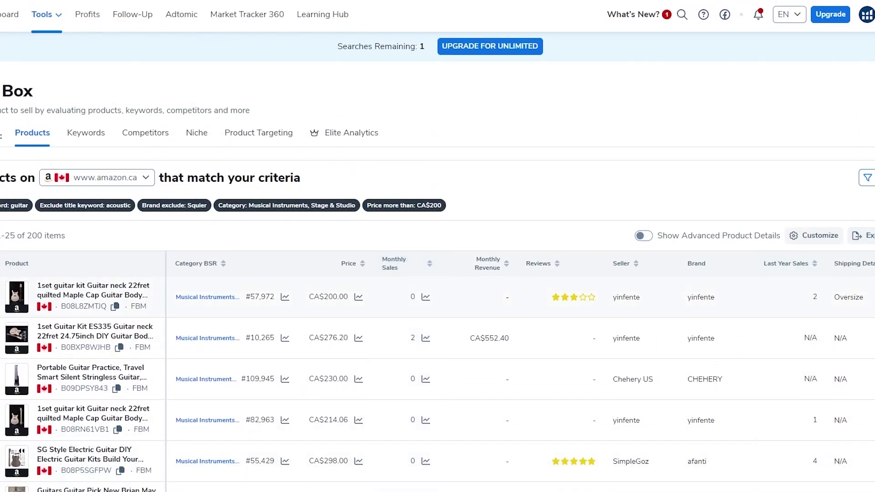
left_click(16, 297)
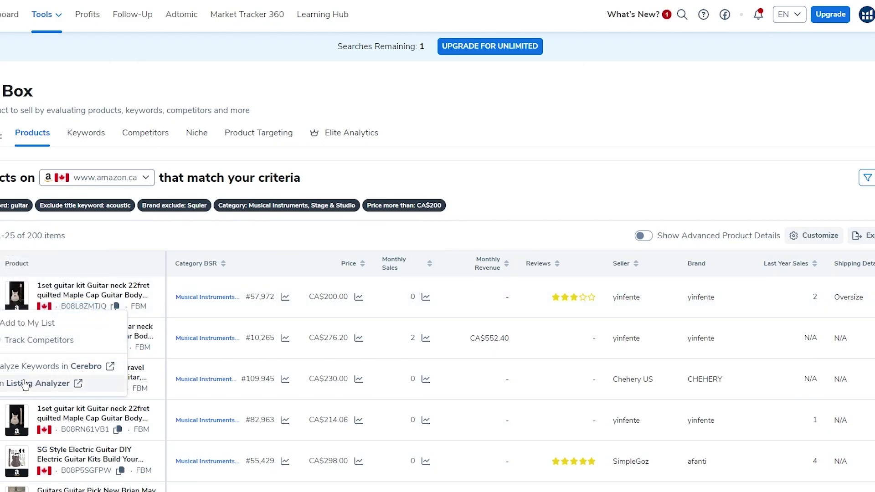
Switch to the Amazon home page and open the headsets category under Gaming accessories.
left_click(583, 150)
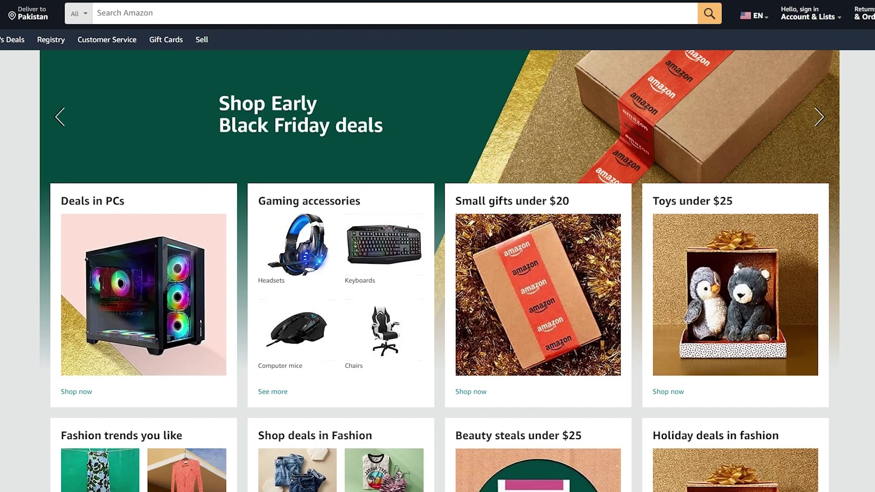
scroll(94, 256, "down", 5)
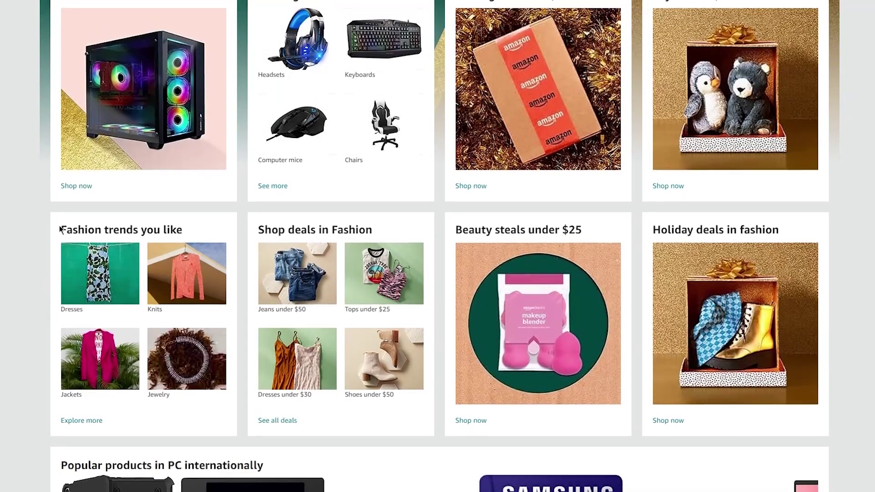
scroll(61, 229, "up", 5)
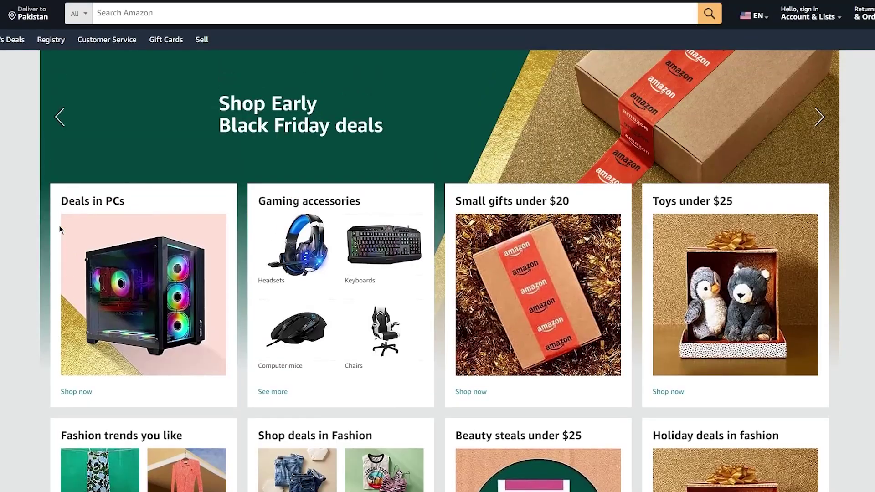
left_click(302, 286)
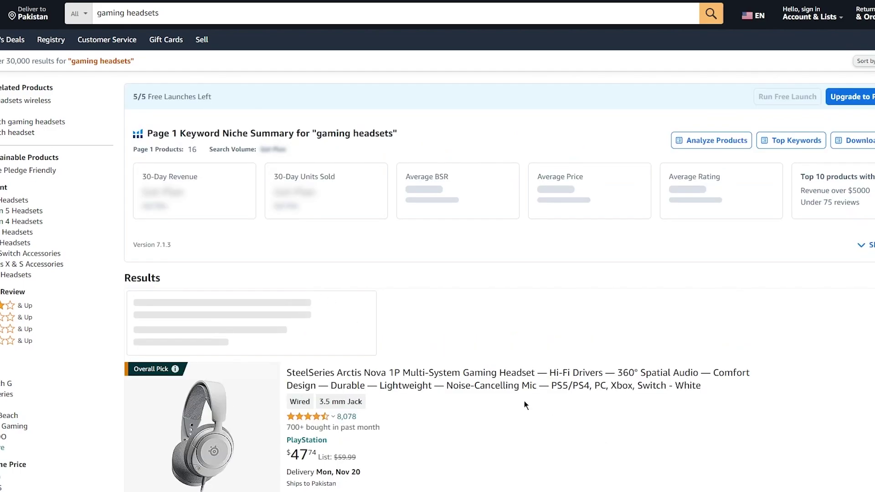
Run Xray Amazon Product Research on the gaming headsets results and sort the product list by sales.
scroll(375, 294, "down", 2)
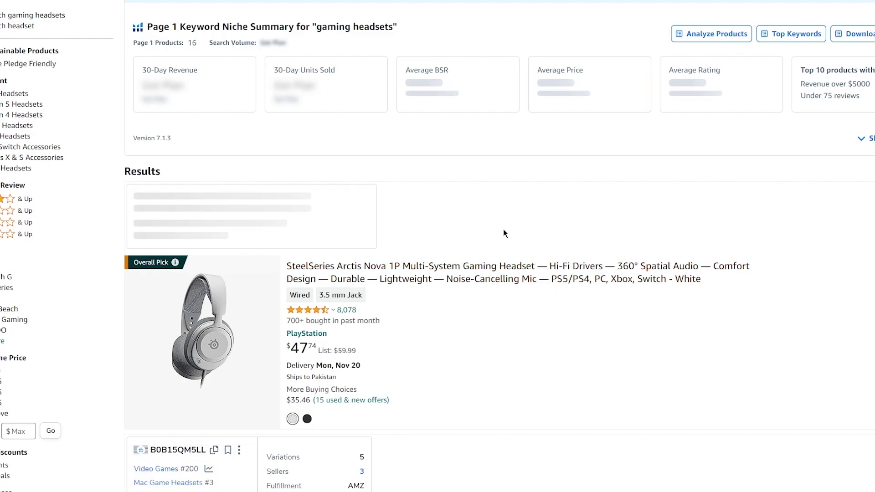
scroll(502, 242, "down", 6)
scroll(399, 233, "down", 5)
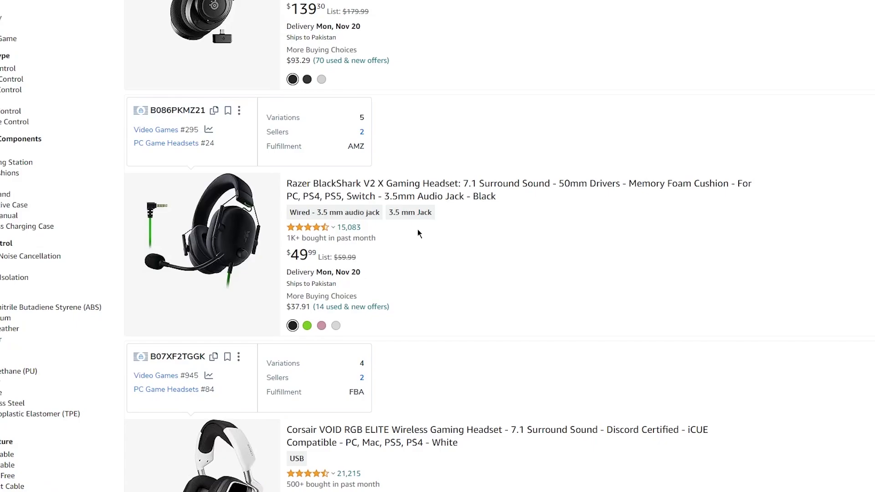
scroll(428, 216, "up", 10)
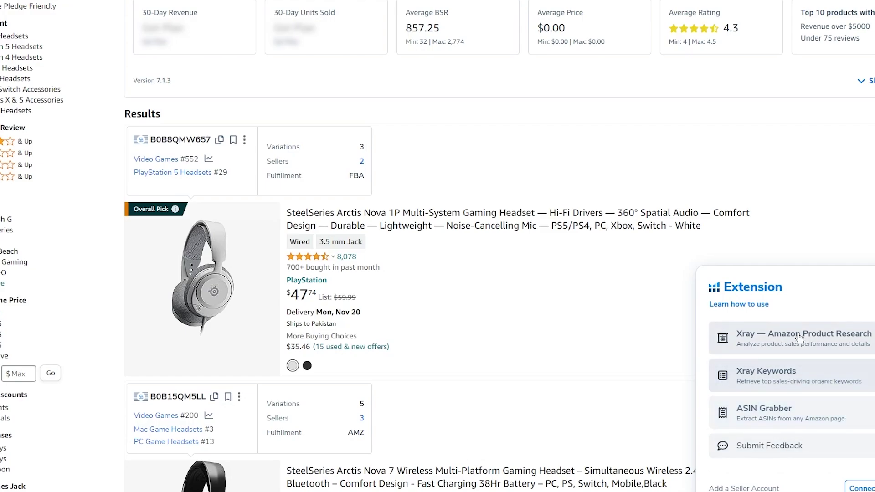
left_click(827, 342)
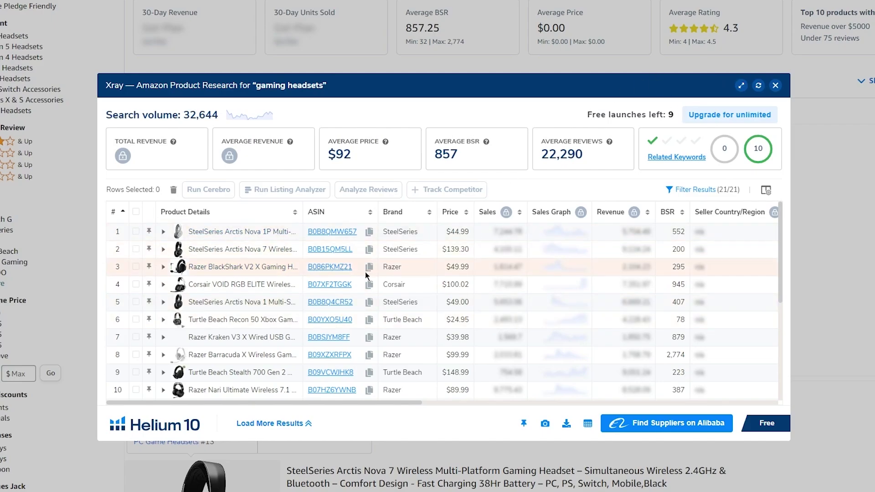
mouse_move(228, 229)
left_click(502, 213)
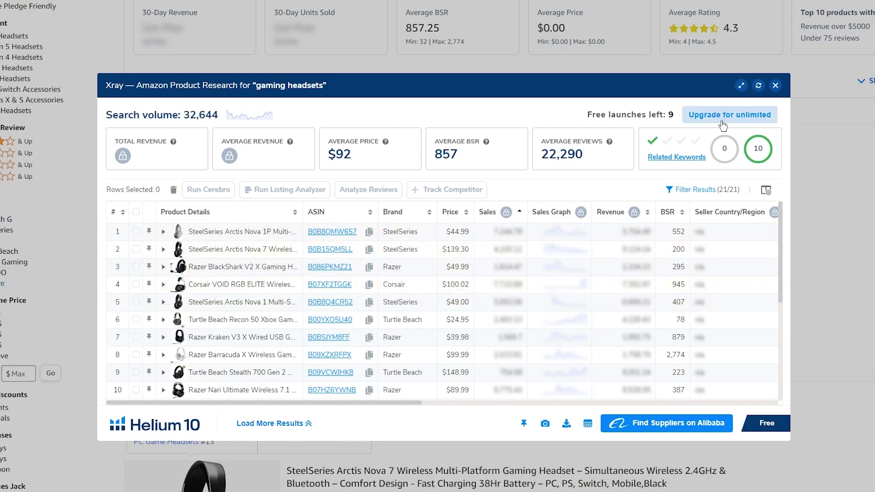
Examine the Xray product list for gaming headsets with its ASINs, brands, prices and BSR, and close it.
scroll(580, 315, "down", 5)
scroll(580, 316, "up", 5)
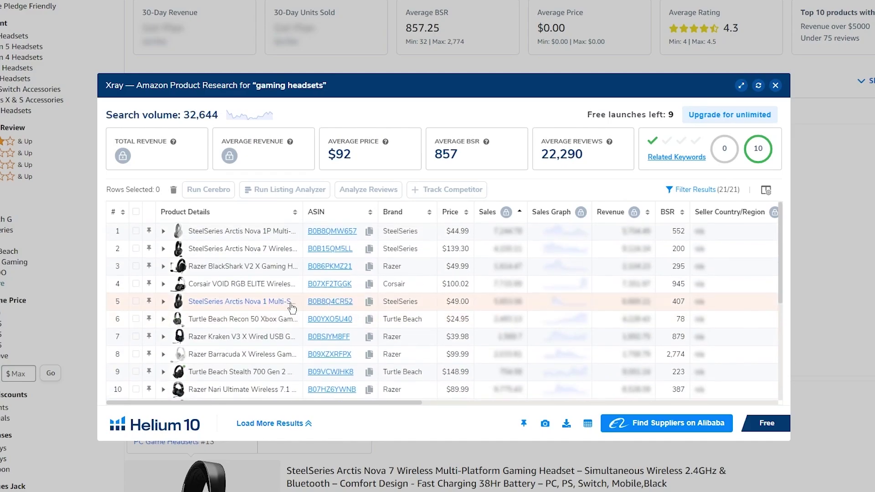
scroll(292, 308, "down", 5)
mouse_move(334, 287)
scroll(335, 288, "down", 5)
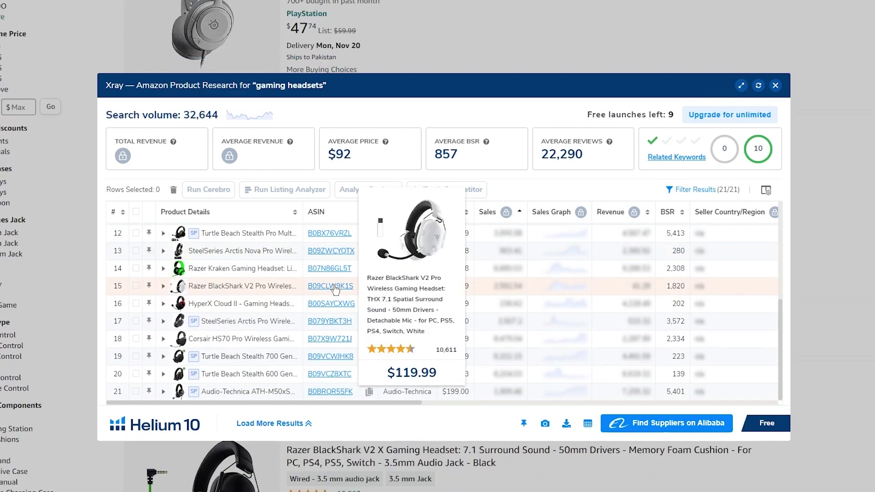
scroll(541, 314, "down", 5)
scroll(520, 364, "up", 5)
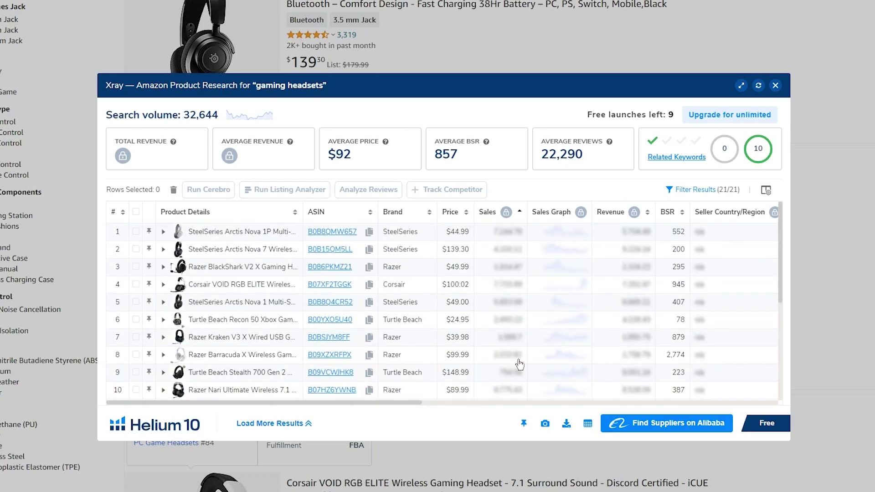
scroll(479, 487, "up", 10)
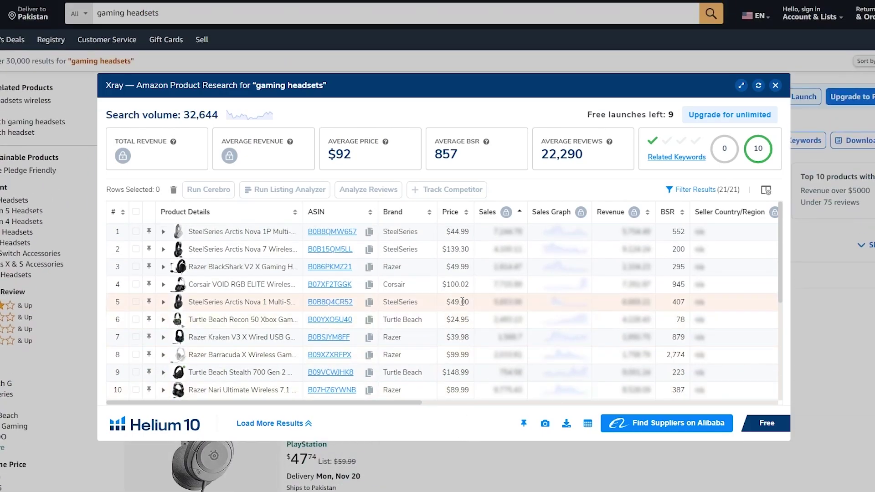
scroll(423, 309, "down", 1)
scroll(408, 334, "down", 2)
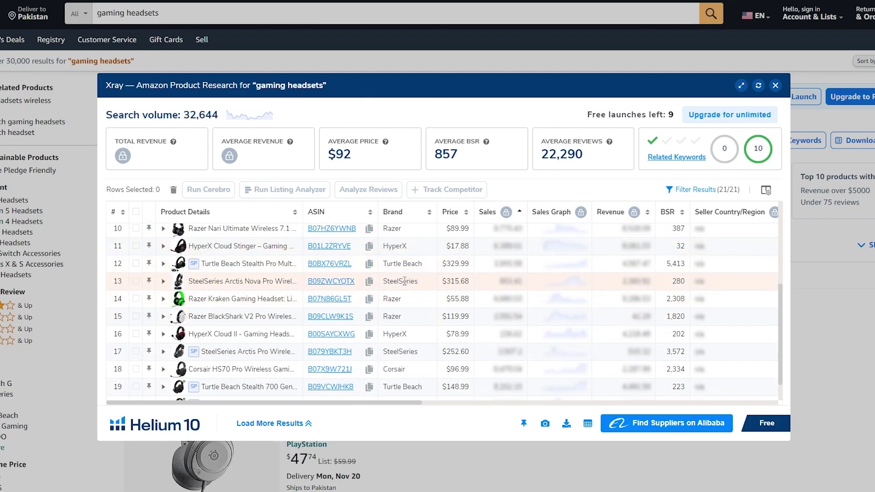
scroll(407, 297, "down", 1)
scroll(411, 324, "down", 1)
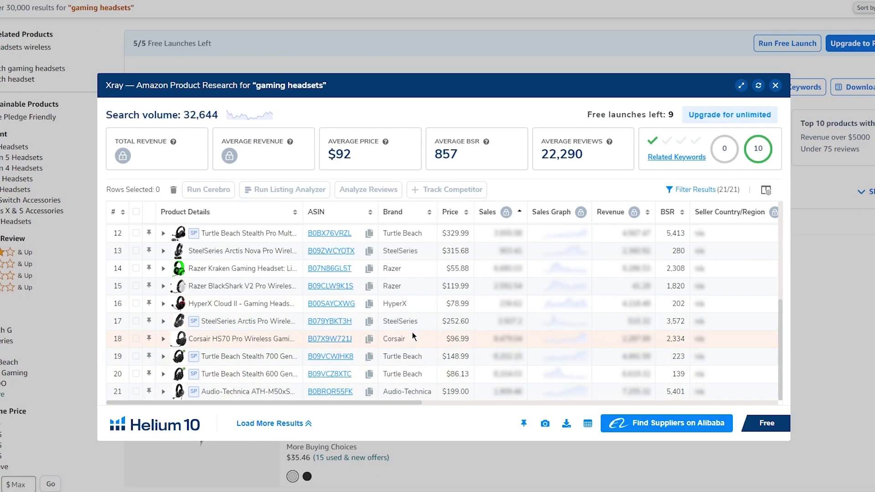
scroll(413, 331, "up", 4)
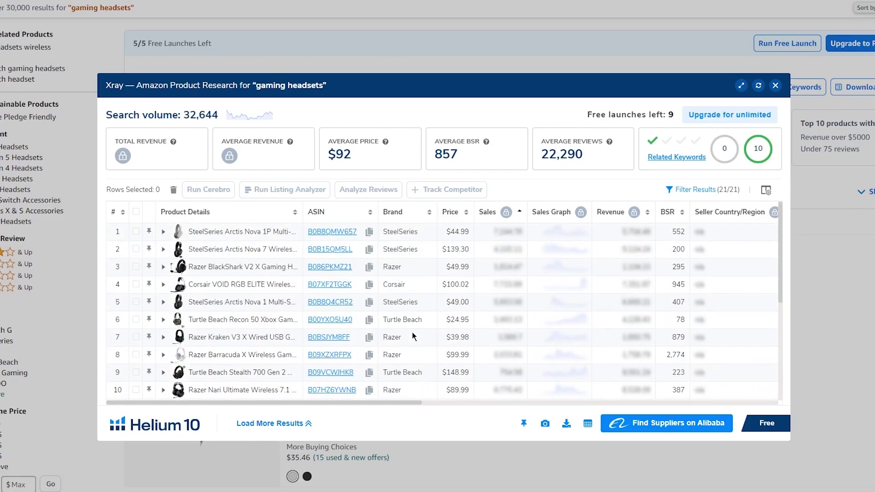
left_click(776, 86)
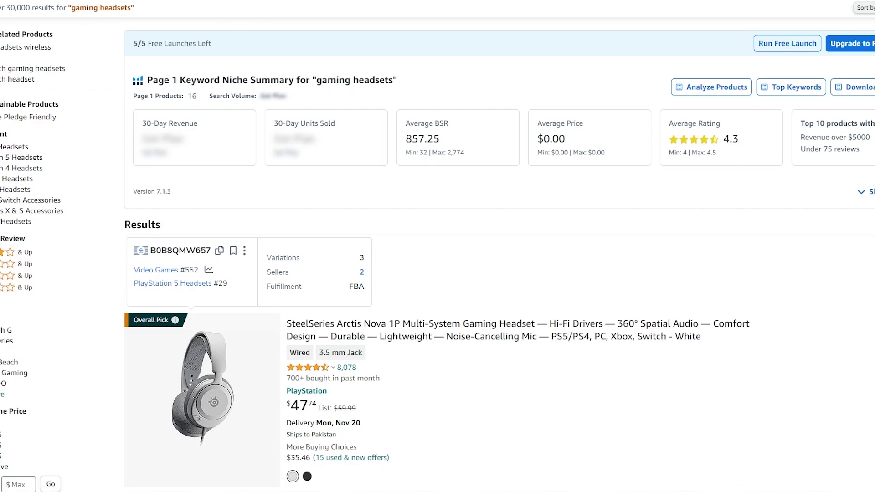
Run Xray Keywords for gaming headsets, check the Cerebro IQ Score and Search Volume columns, and close it.
left_click(816, 383)
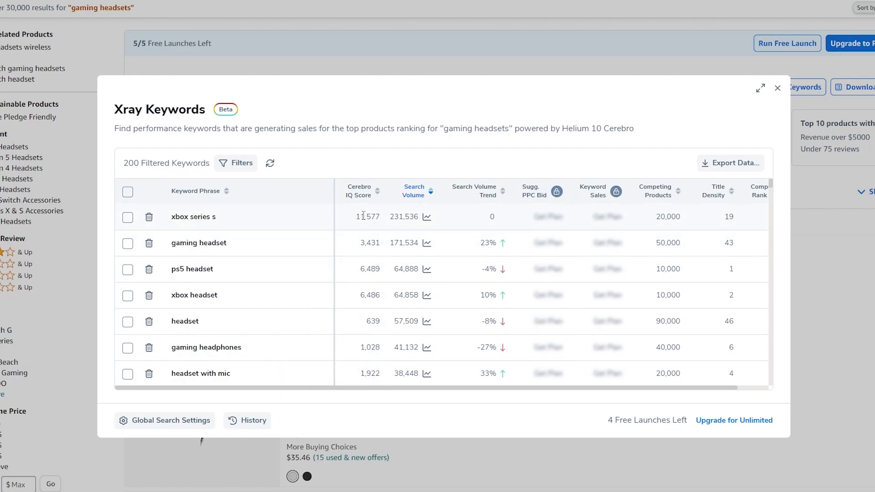
mouse_move(358, 201)
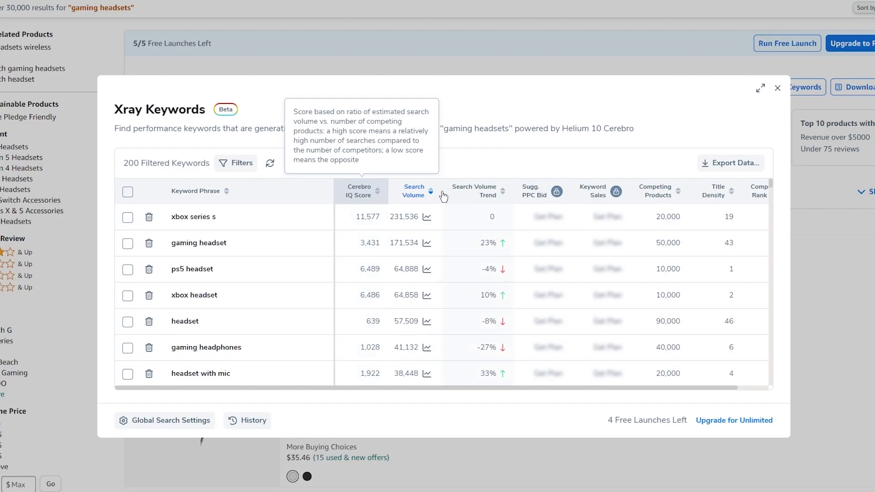
mouse_move(408, 196)
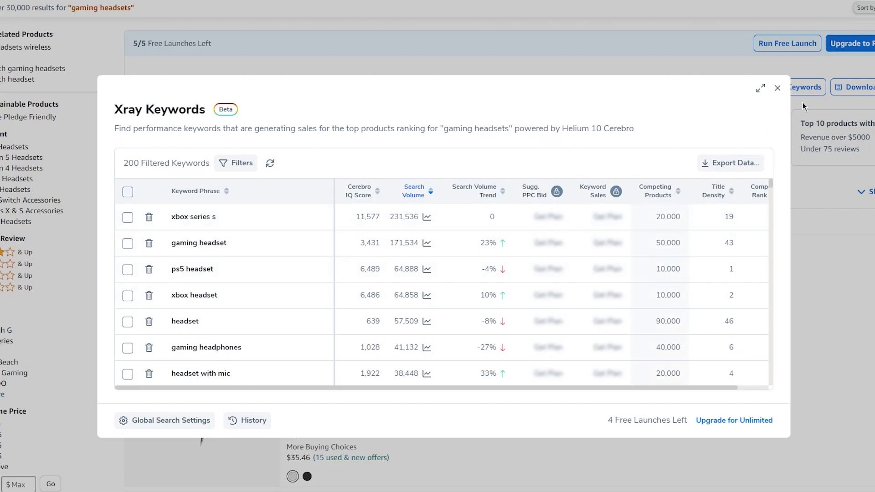
left_click(778, 88)
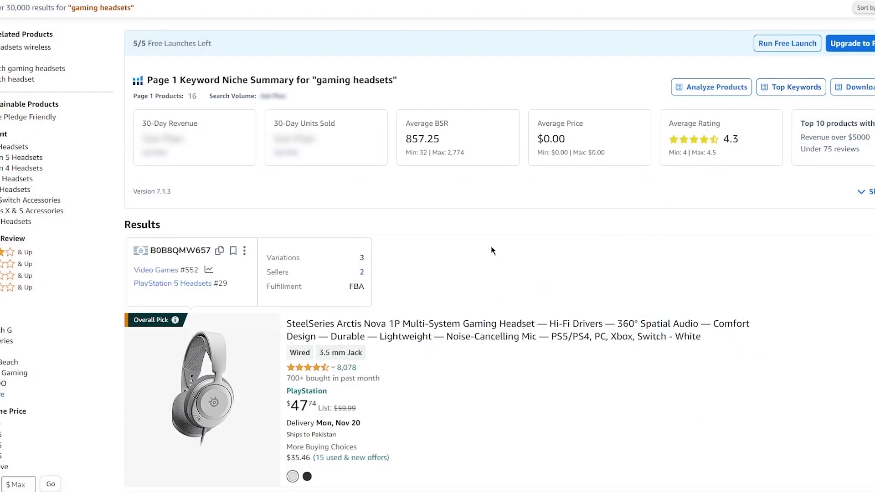
Reopen Xray Amazon Product Research, try to view the locked average revenue and dismiss the Platinum upgrade offer.
scroll(470, 248, "up", 1)
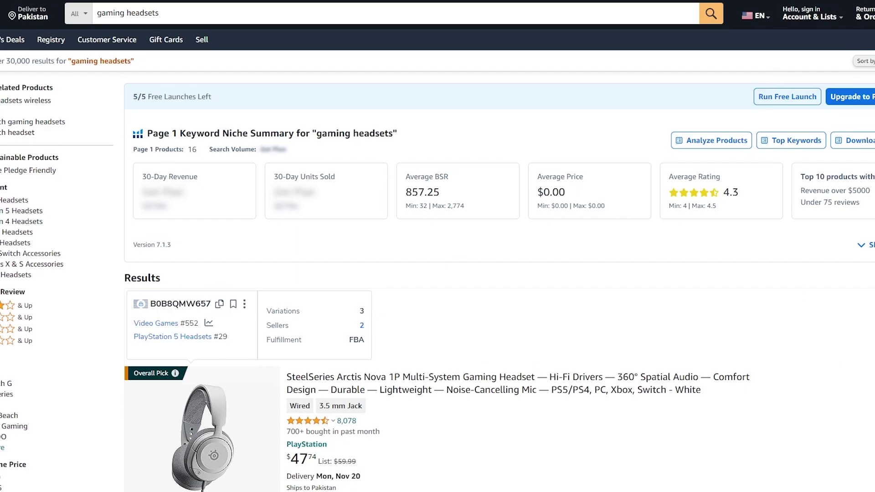
left_click(827, 340)
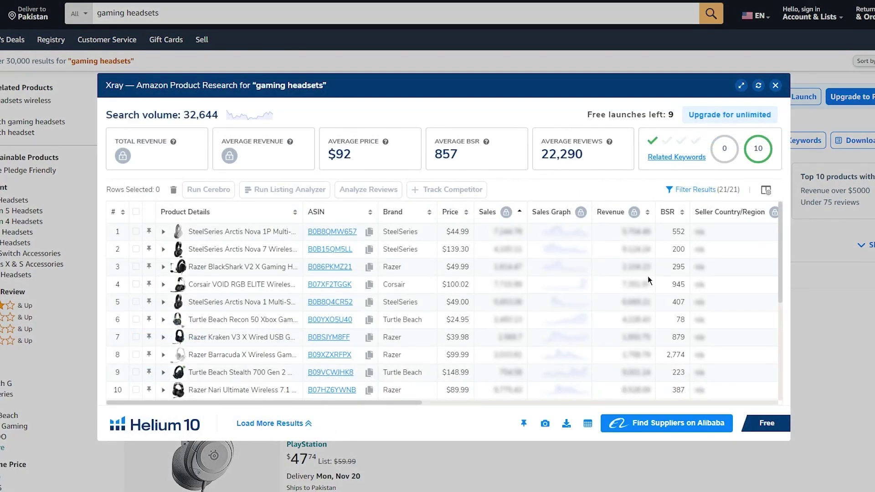
left_click(229, 156)
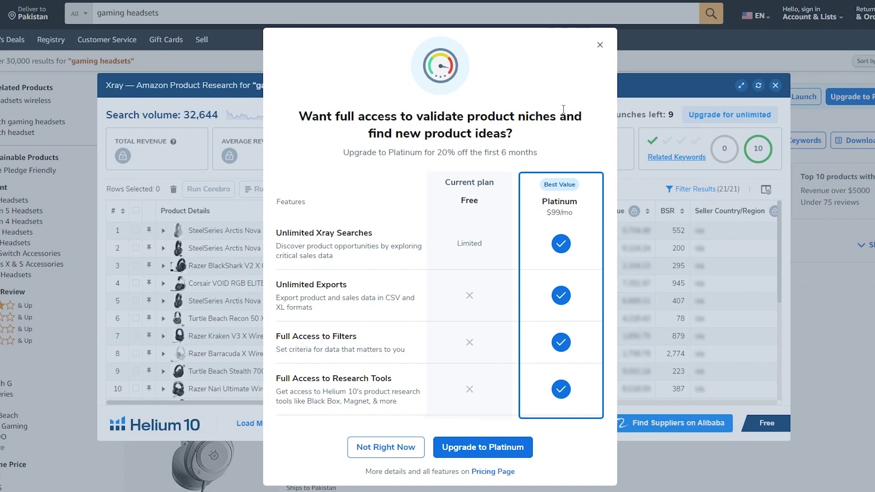
left_click(600, 44)
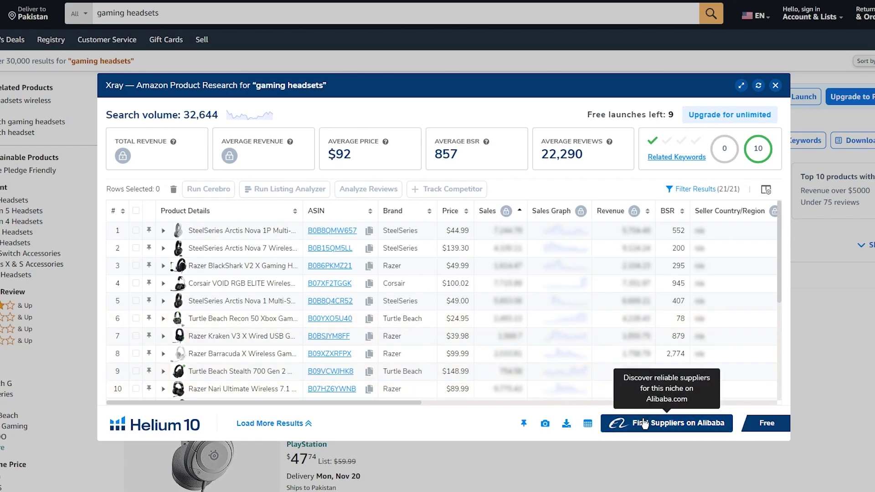
Try to export the Xray product data, dismiss the upgrade offer and close the Xray window.
left_click(565, 426)
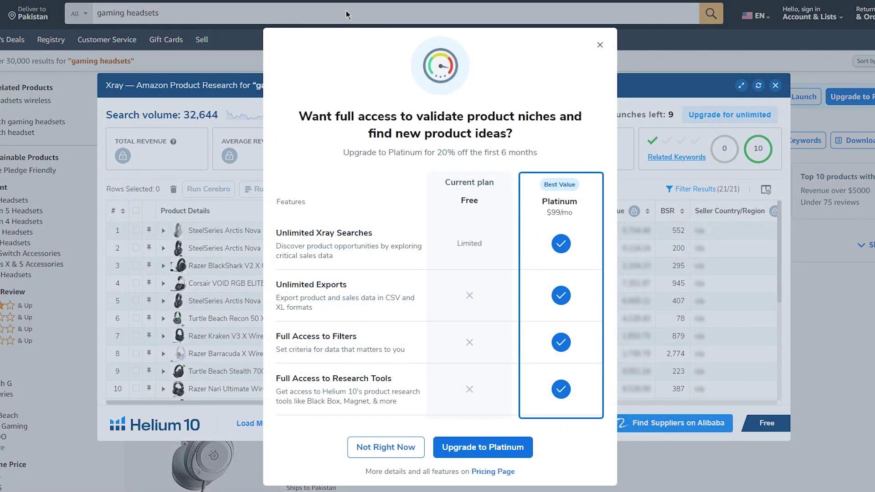
left_click(600, 45)
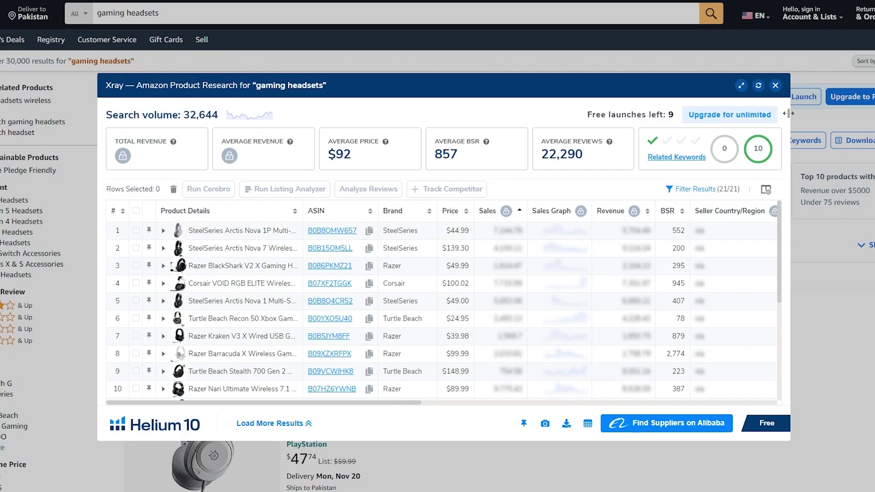
left_click(775, 85)
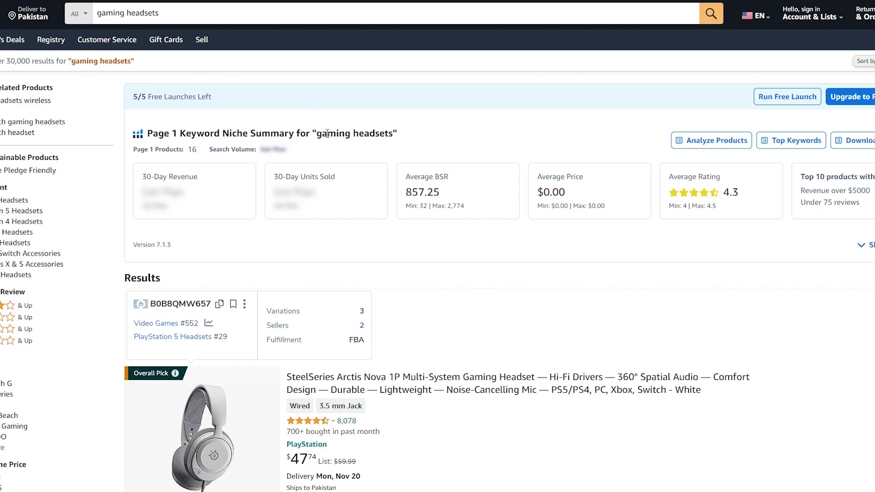
Show the Helium 10 keyword suggestions with search volumes for "gaming headsets" in the Amazon search field.
scroll(343, 184, "down", 3)
scroll(315, 188, "up", 3)
double_click(139, 13)
left_click(76, 56)
left_click(235, 9)
left_click(173, 17)
left_click(121, 26)
left_click(180, 10)
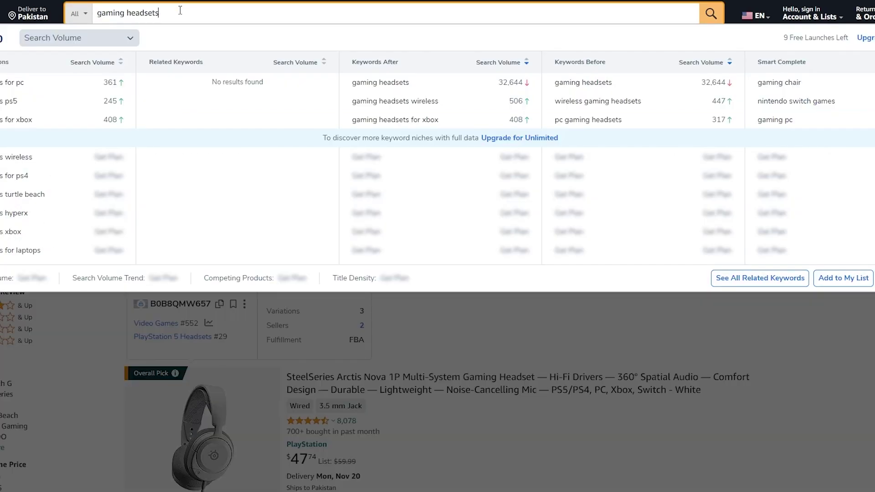
Replace the Amazon search term with "christmas" and open the suggested keyword "christmas decorations".
key("ctrl+BackSpace")
key("ctrl+BackSpace")
type("c")
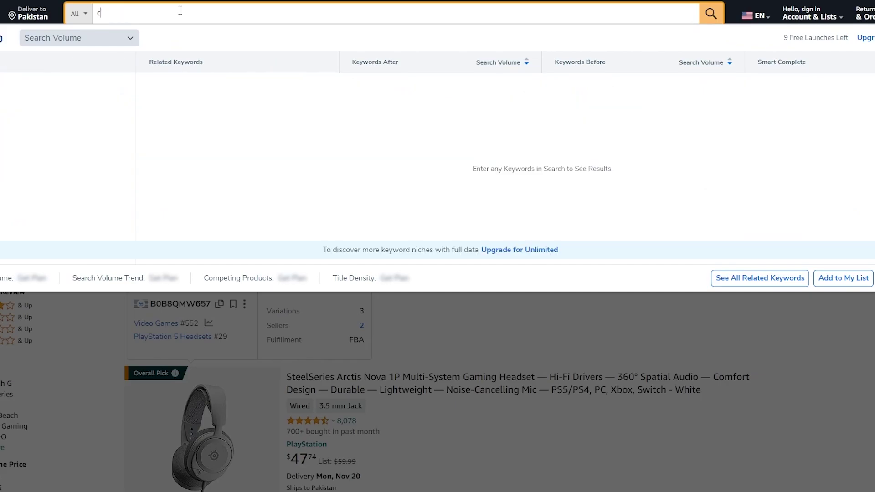
type("hristmas")
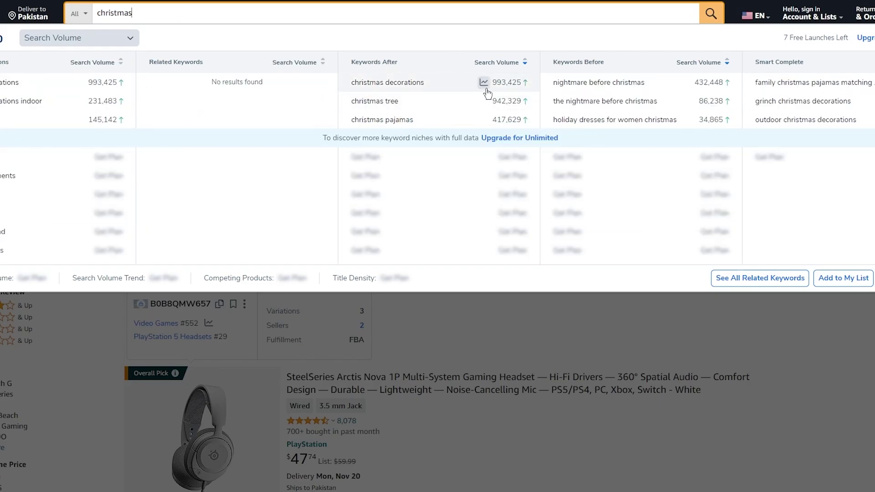
left_click(10, 83)
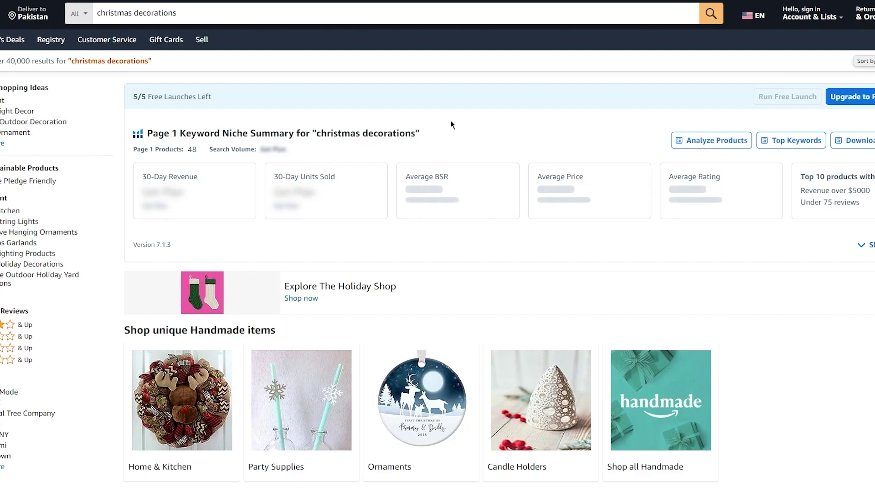
Open the National Tree Company Pre-Lit Artificial Christmas Wreath listing from the results and look over its details.
scroll(451, 125, "down", 8)
scroll(245, 119, "down", 4)
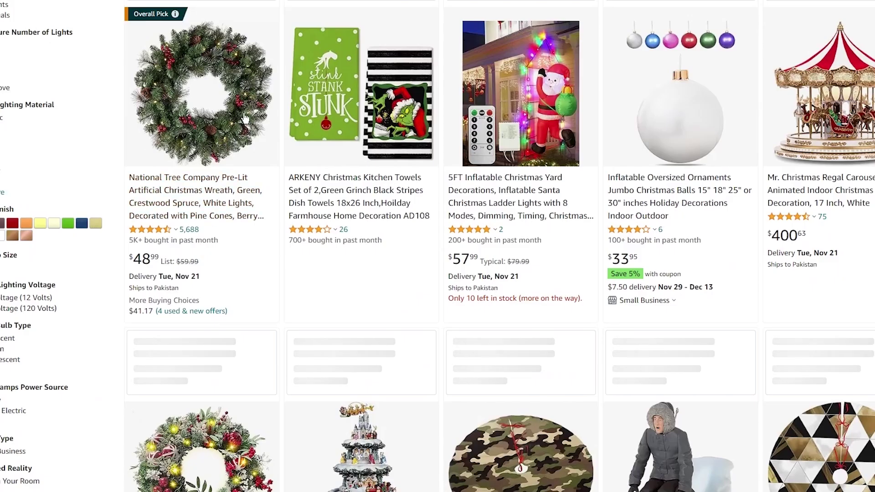
left_click(223, 110)
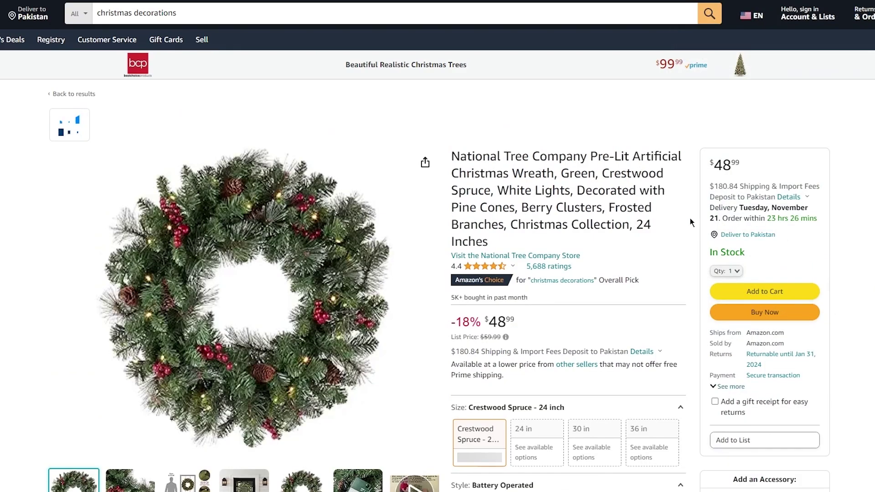
scroll(607, 216, "down", 2)
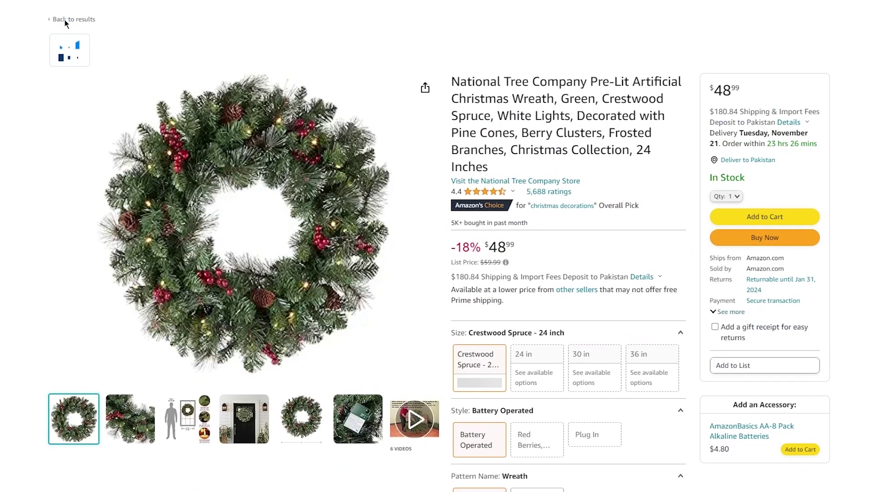
scroll(64, 20, "up", 2)
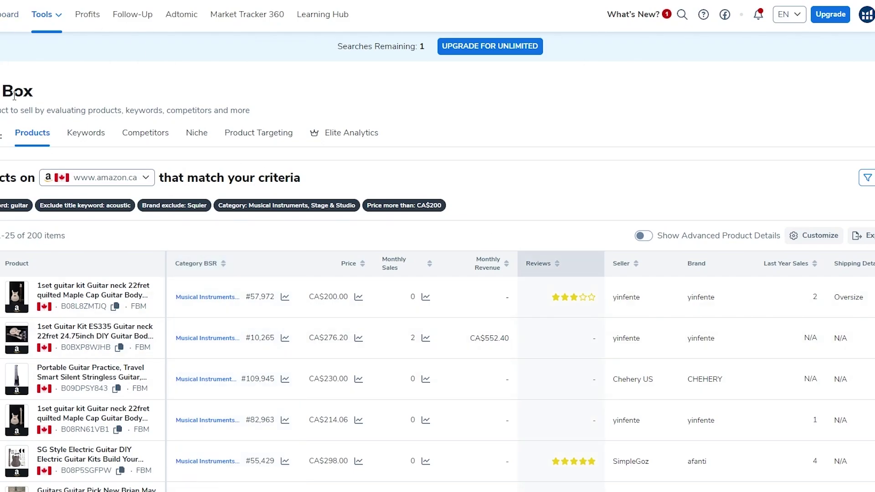
Switch back to Helium 10 Black Box and open the overview of available tools.
left_click(53, 16)
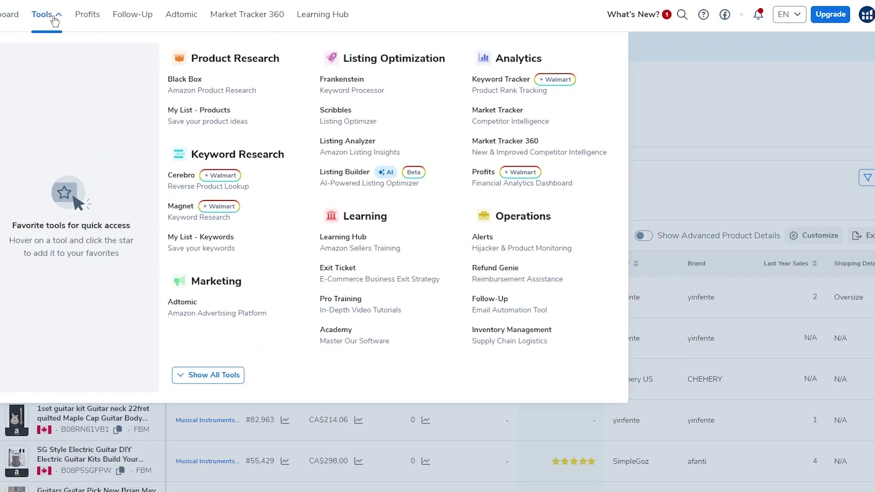